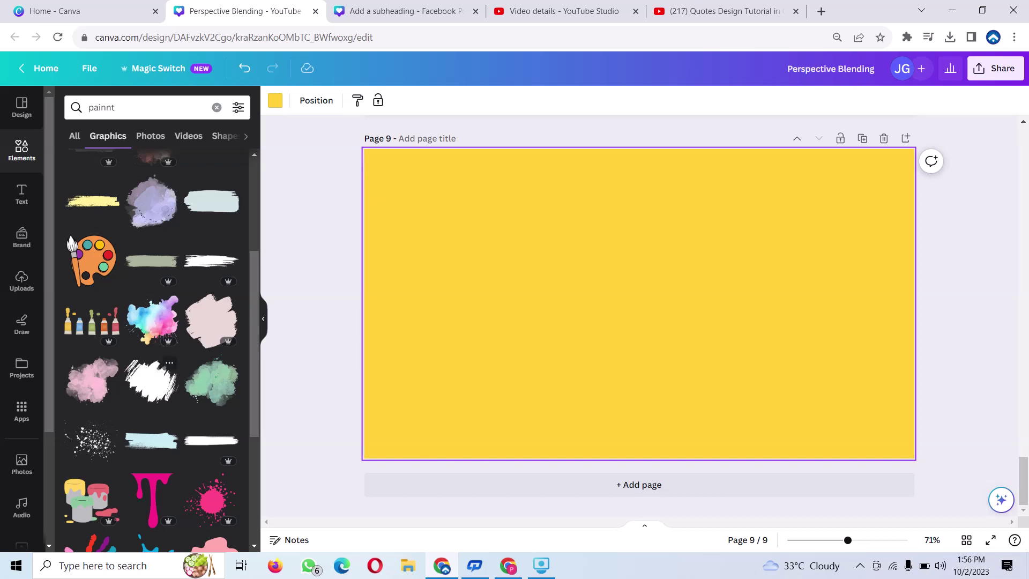
Add the black brush-stroke graphic from the 'paint' search, enlarge it and centre it on the page
{"action": "left_click", "coordinate": [152, 381]}
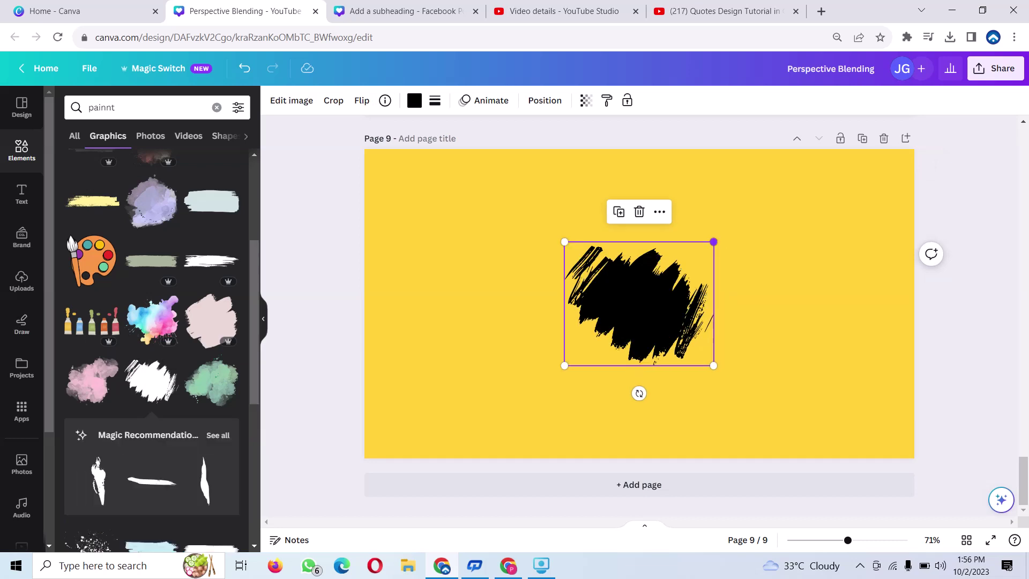
{"action": "left_click_drag", "start_coordinate": [713, 242], "coordinate": [807, 165]}
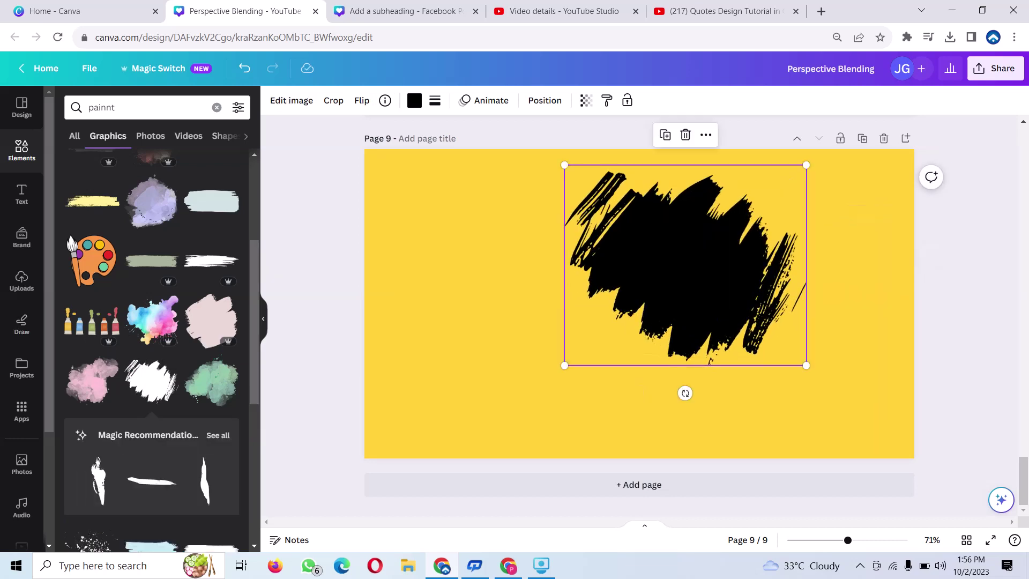
{"action": "mouse_move", "coordinate": [685, 266]}
{"action": "left_mouse_down"}
{"action": "mouse_move", "coordinate": [662, 304]}
{"action": "mouse_move", "coordinate": [639, 304]}
{"action": "left_mouse_up"}
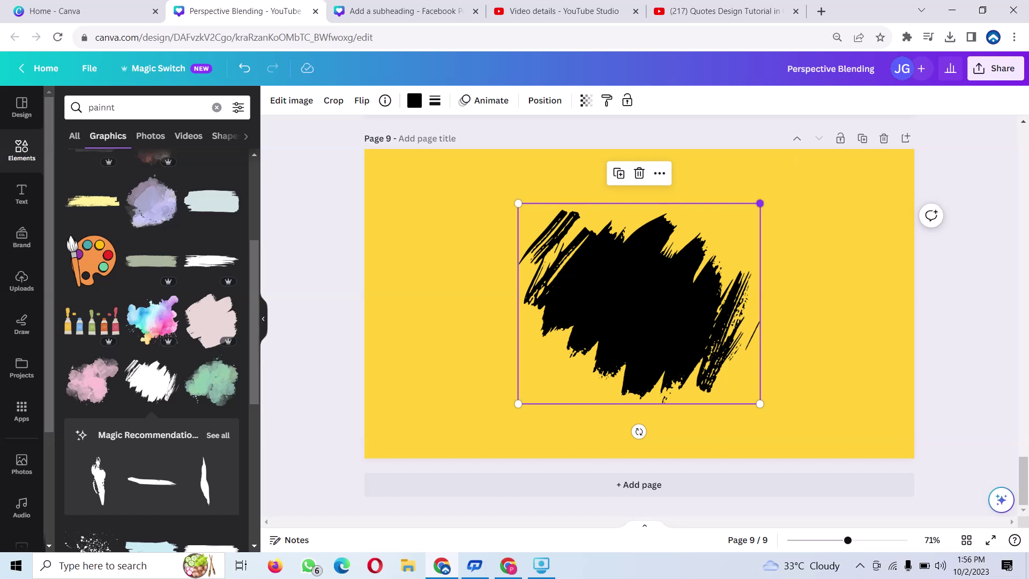
{"action": "left_click_drag", "start_coordinate": [760, 203], "coordinate": [773, 192]}
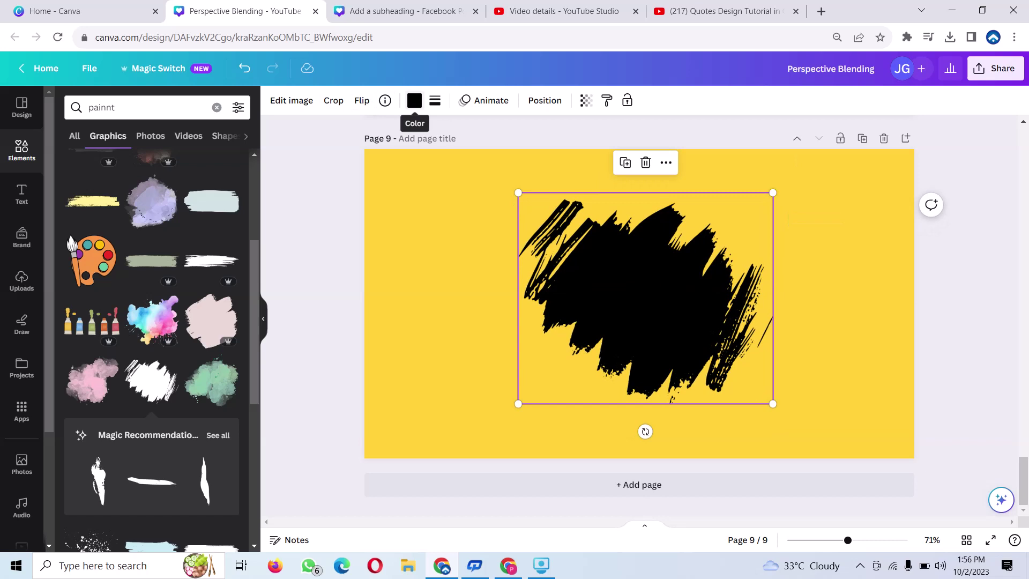
{"action": "left_click", "coordinate": [414, 100]}
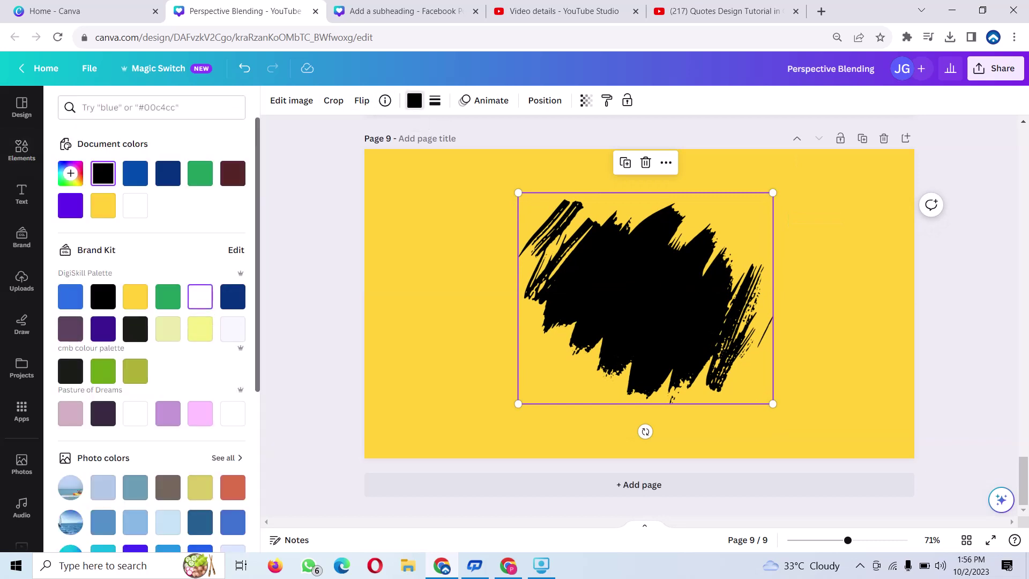
Recolour the brush-stroke graphic white
{"action": "left_click", "coordinate": [200, 297]}
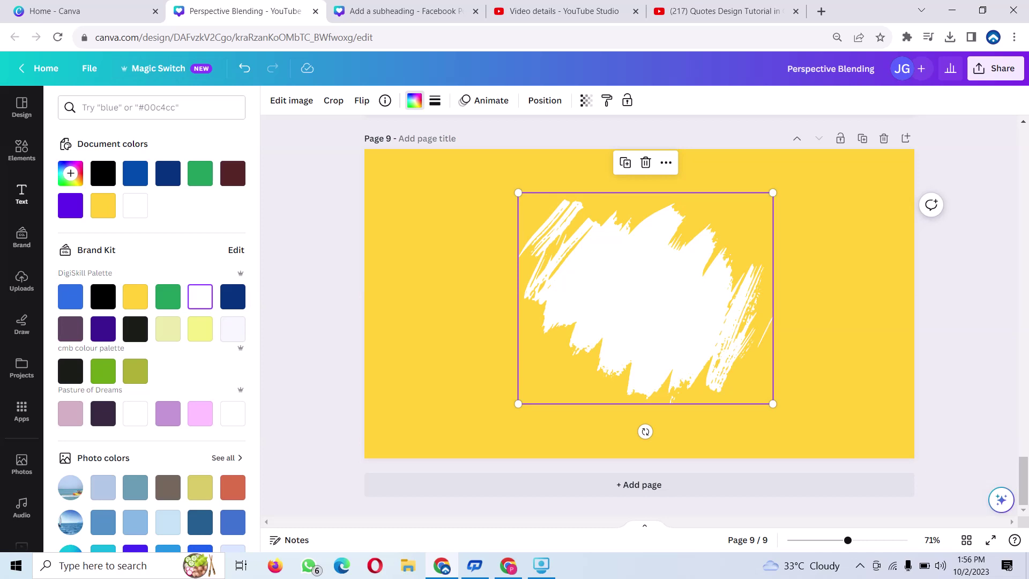
{"action": "left_click", "coordinate": [22, 194]}
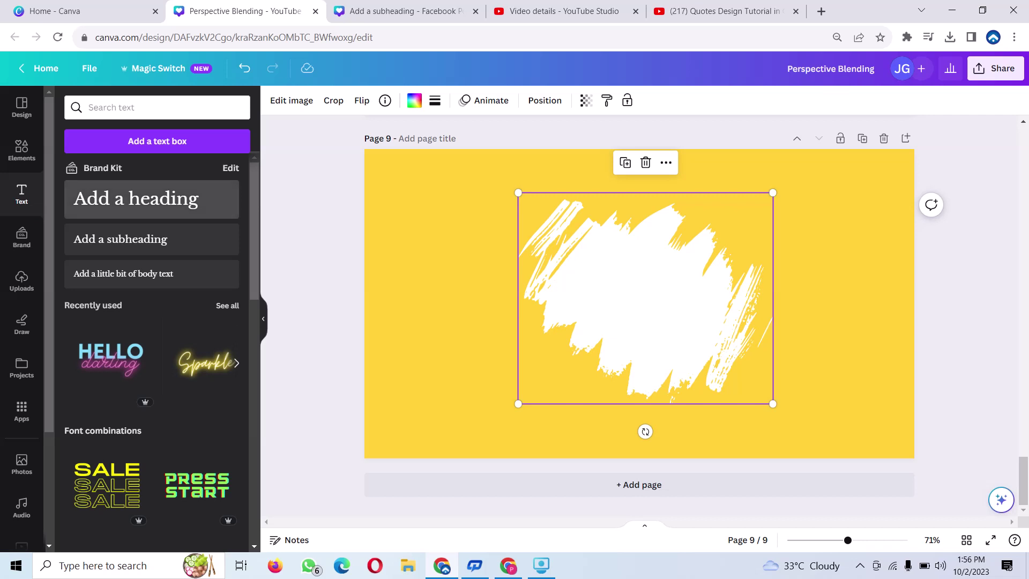
Add a heading and set its font to Zuume Rough Bold
{"action": "left_click", "coordinate": [152, 198]}
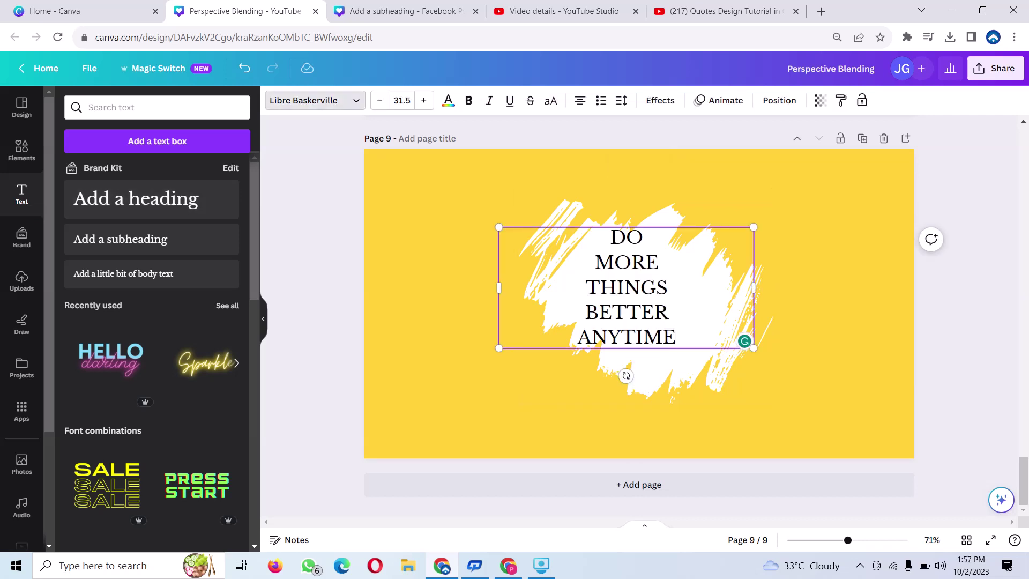
{"action": "left_click", "coordinate": [315, 100]}
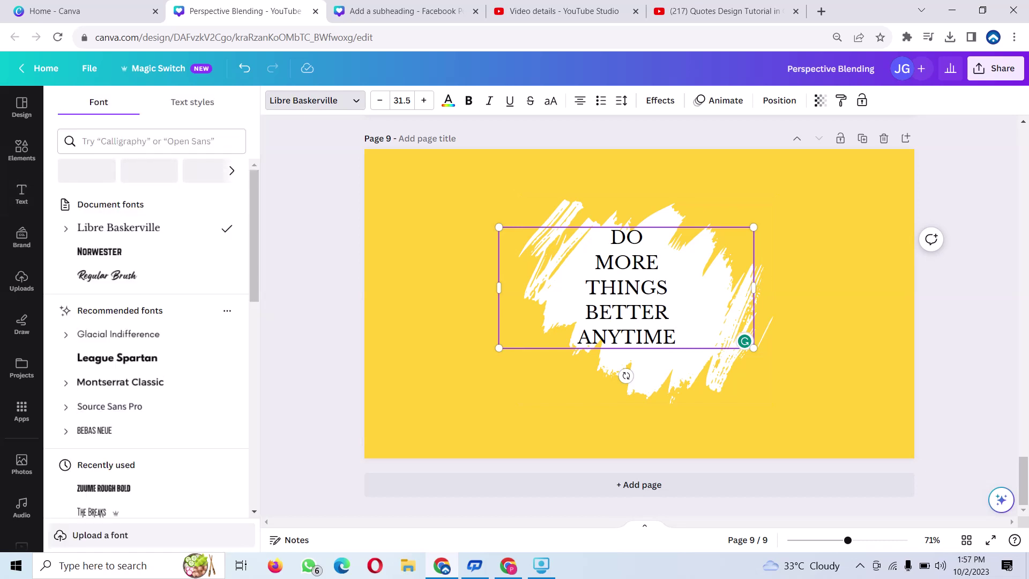
{"action": "left_click", "coordinate": [152, 141]}
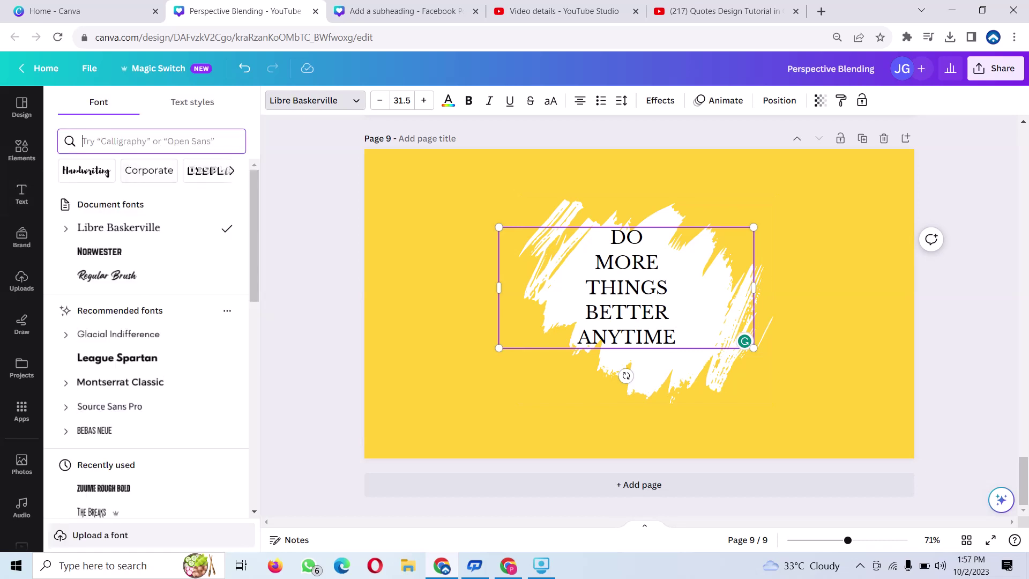
{"action": "type", "text": "ZUU"}
{"action": "left_click", "coordinate": [104, 204]}
{"action": "left_click", "coordinate": [104, 204]}
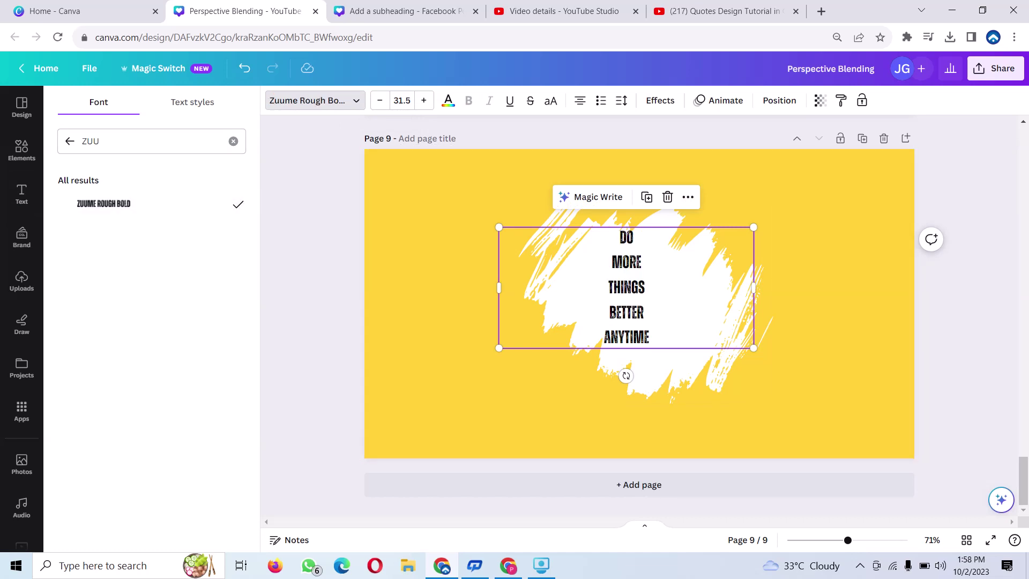
Resize the heading text box larger and position it over the white brush stroke
{"action": "mouse_move", "coordinate": [753, 288]}
{"action": "left_mouse_down"}
{"action": "mouse_move", "coordinate": [500, 289]}
{"action": "mouse_move", "coordinate": [695, 298]}
{"action": "left_mouse_up"}
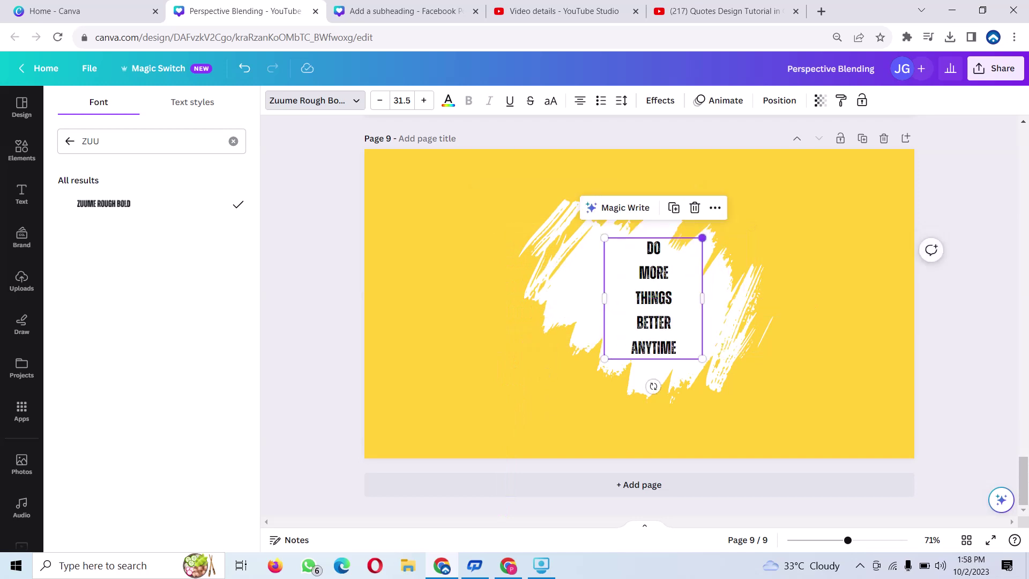
{"action": "left_click_drag", "start_coordinate": [702, 238], "coordinate": [732, 201]}
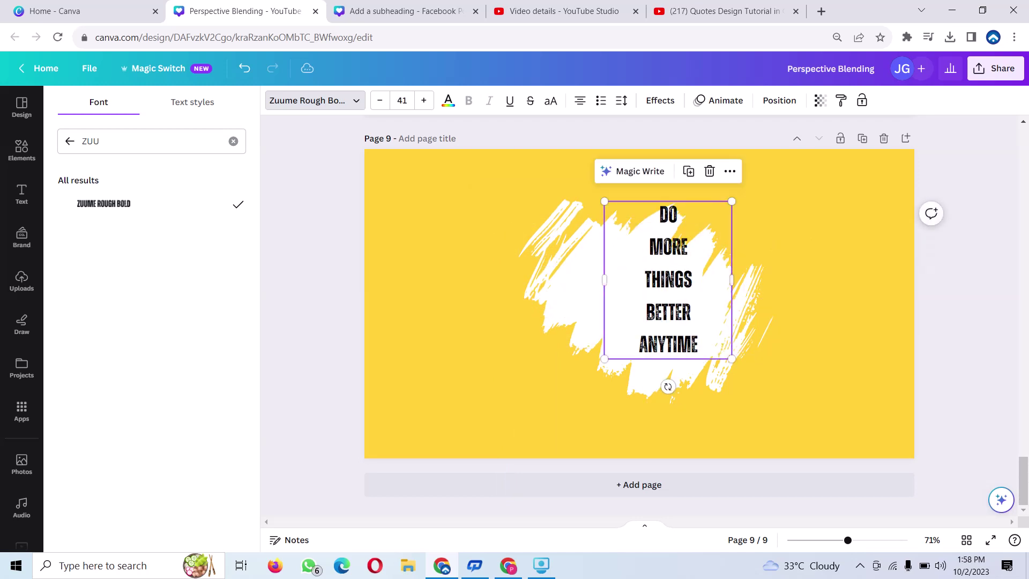
{"action": "left_click_drag", "start_coordinate": [604, 359], "coordinate": [512, 471]}
{"action": "left_click_drag", "start_coordinate": [622, 333], "coordinate": [633, 319]}
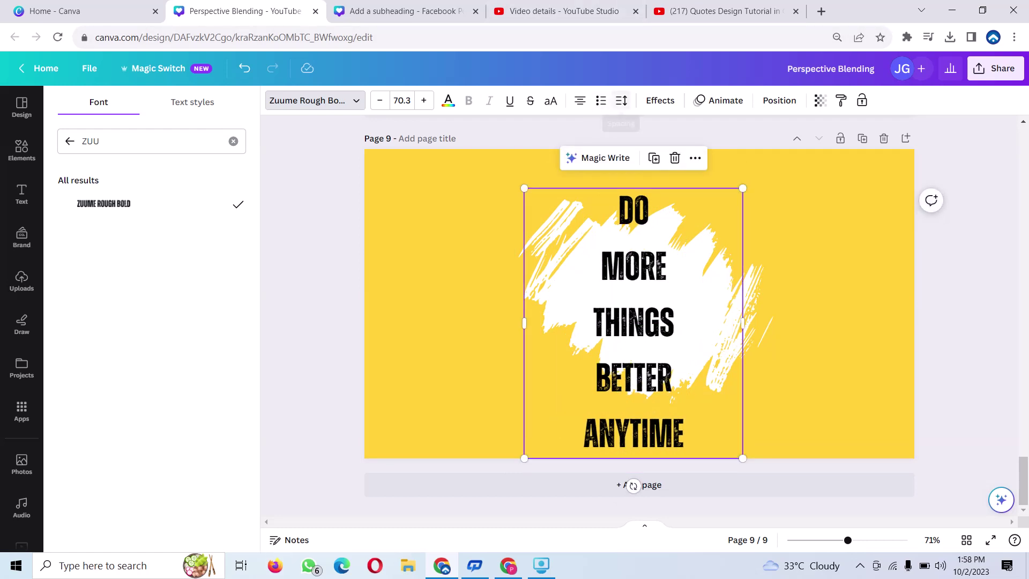
Tighten the heading's line spacing
{"action": "left_click", "coordinate": [621, 100]}
{"action": "left_click_drag", "start_coordinate": [685, 182], "coordinate": [646, 182]}
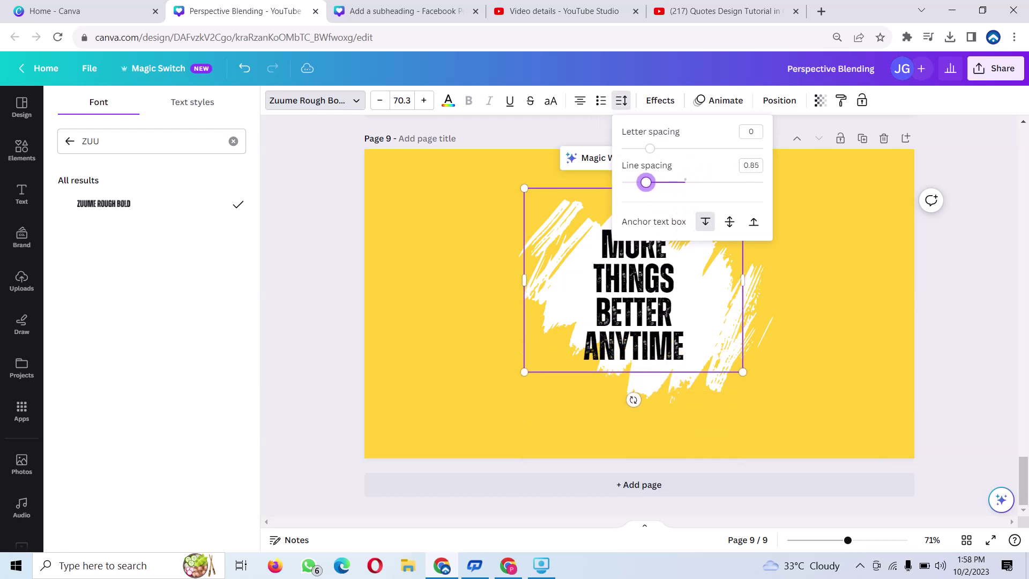
{"action": "key", "text": "Escape"}
{"action": "key", "text": "Escape"}
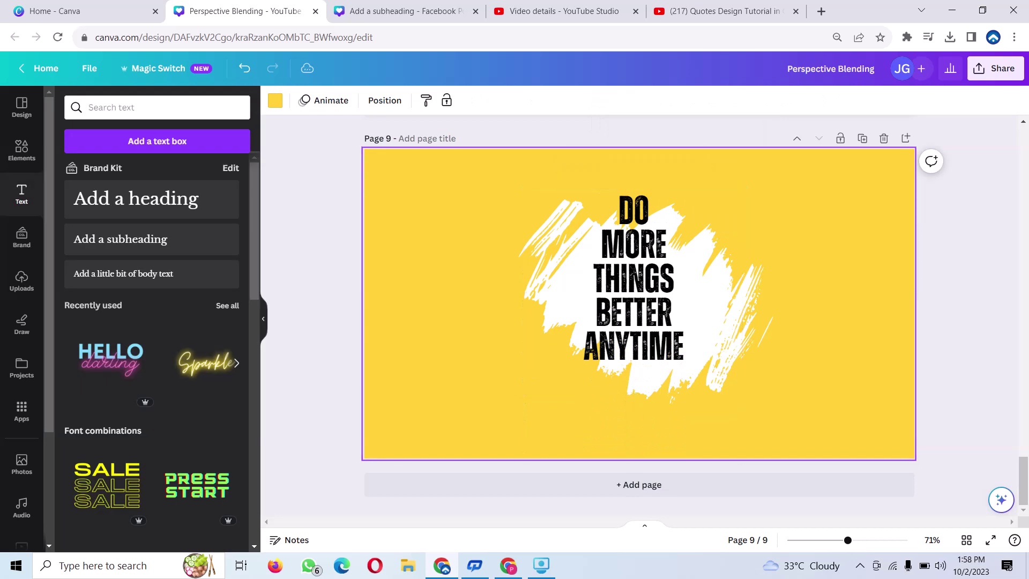
{"action": "left_click", "coordinate": [634, 279]}
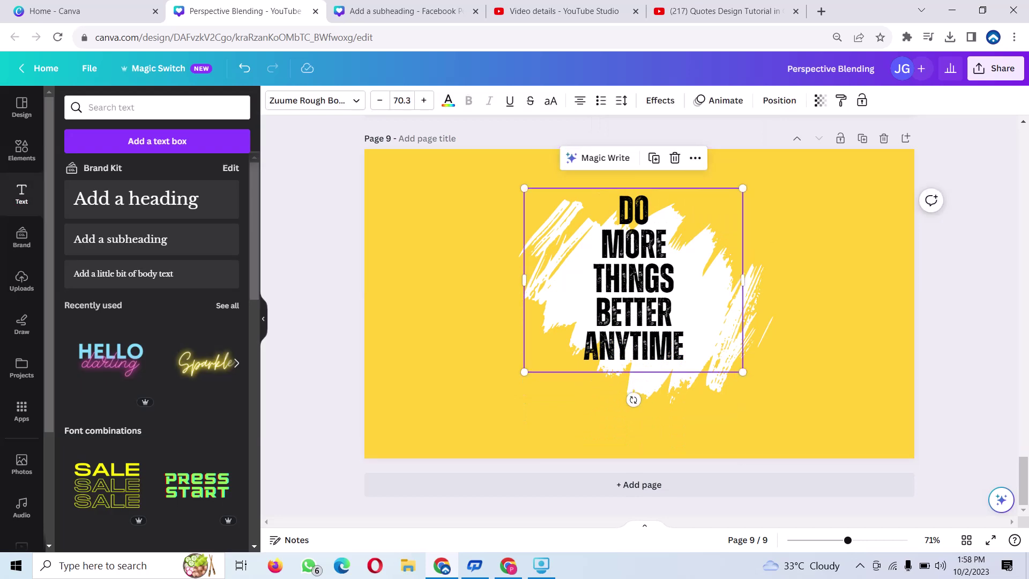
{"action": "left_click", "coordinate": [622, 100]}
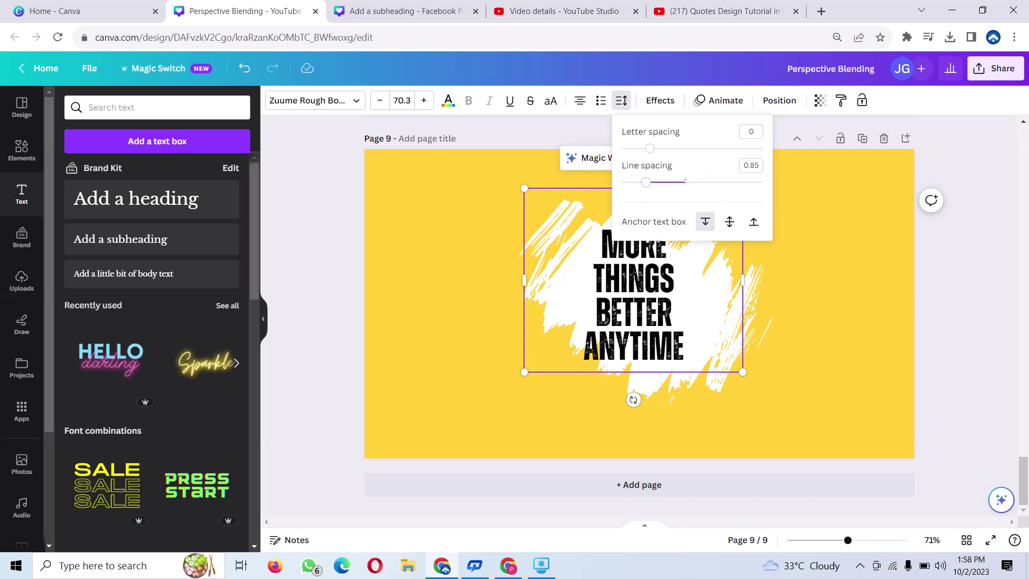
{"action": "left_click_drag", "start_coordinate": [646, 183], "coordinate": [660, 182]}
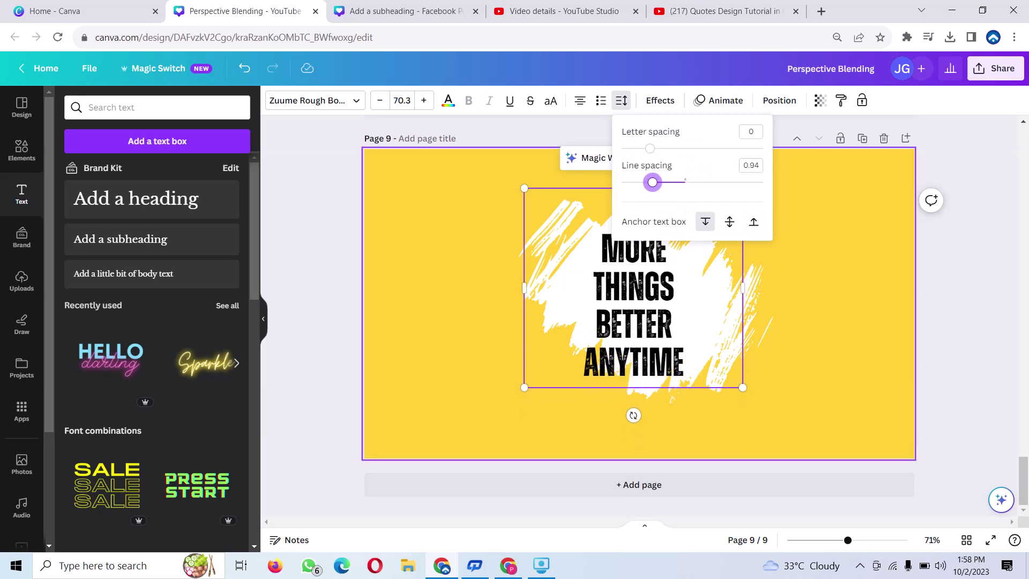
{"action": "left_click", "coordinate": [830, 300]}
Shrink the word ANYTIME several sizes and enlarge the whole heading box
{"action": "left_click", "coordinate": [635, 289]}
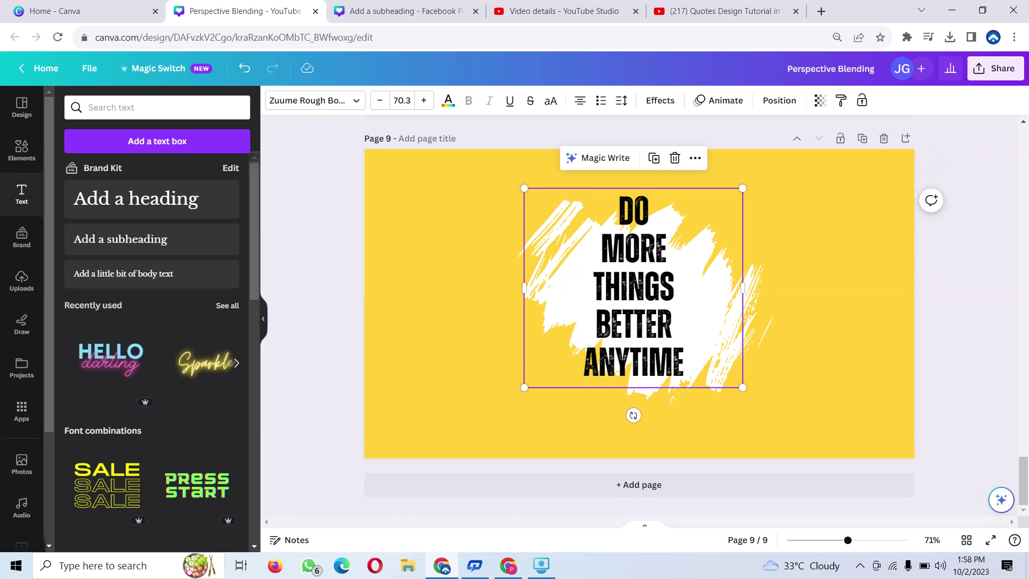
{"action": "left_click", "coordinate": [733, 373]}
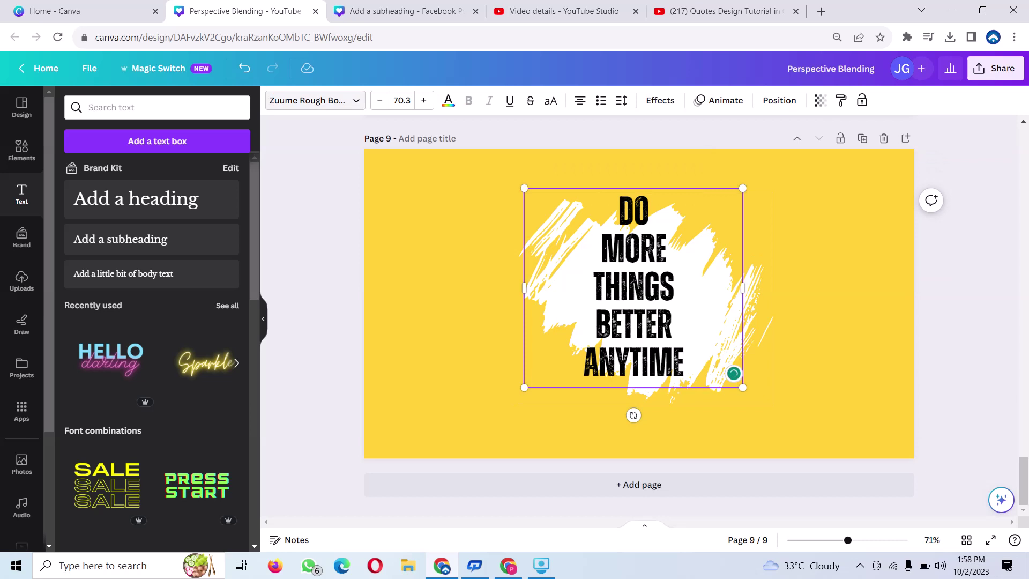
{"action": "left_click", "coordinate": [380, 101]}
{"action": "left_click", "coordinate": [379, 100]}
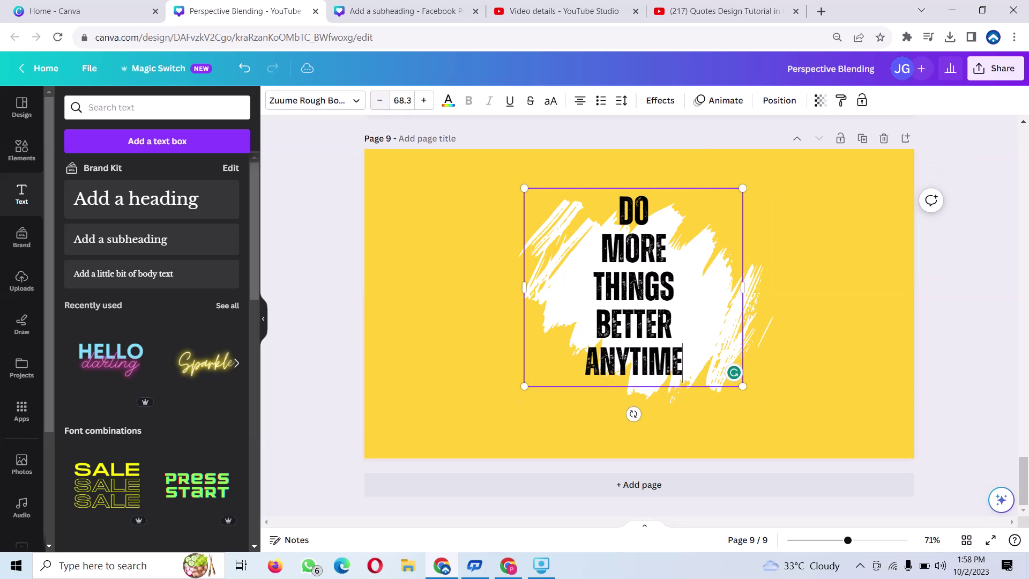
{"action": "left_click", "coordinate": [380, 100]}
{"action": "left_click", "coordinate": [380, 100]}
{"action": "left_click", "coordinate": [379, 100]}
{"action": "left_click", "coordinate": [379, 101]}
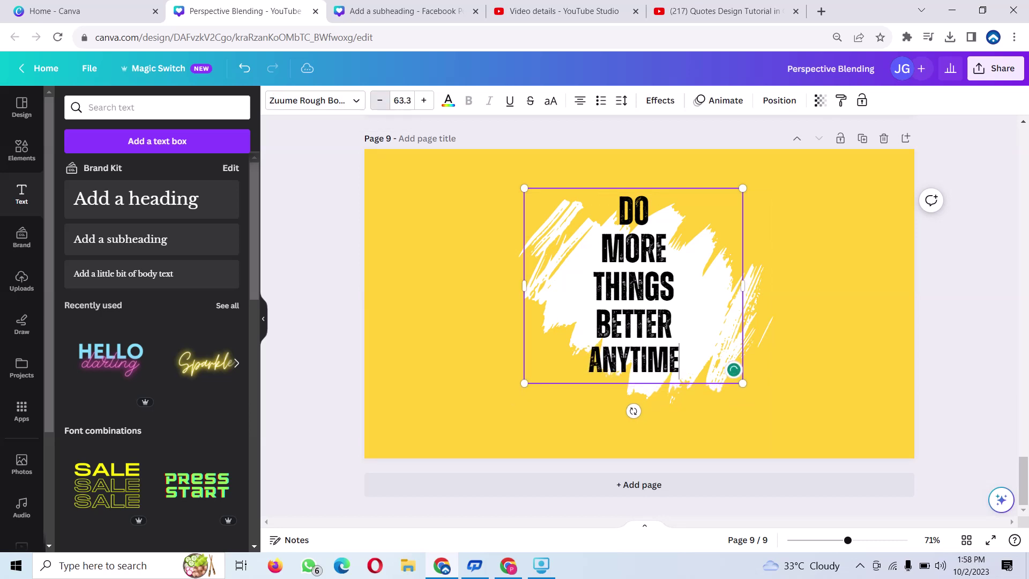
{"action": "left_click", "coordinate": [379, 100]}
{"action": "left_click", "coordinate": [379, 101]}
{"action": "left_click", "coordinate": [380, 100]}
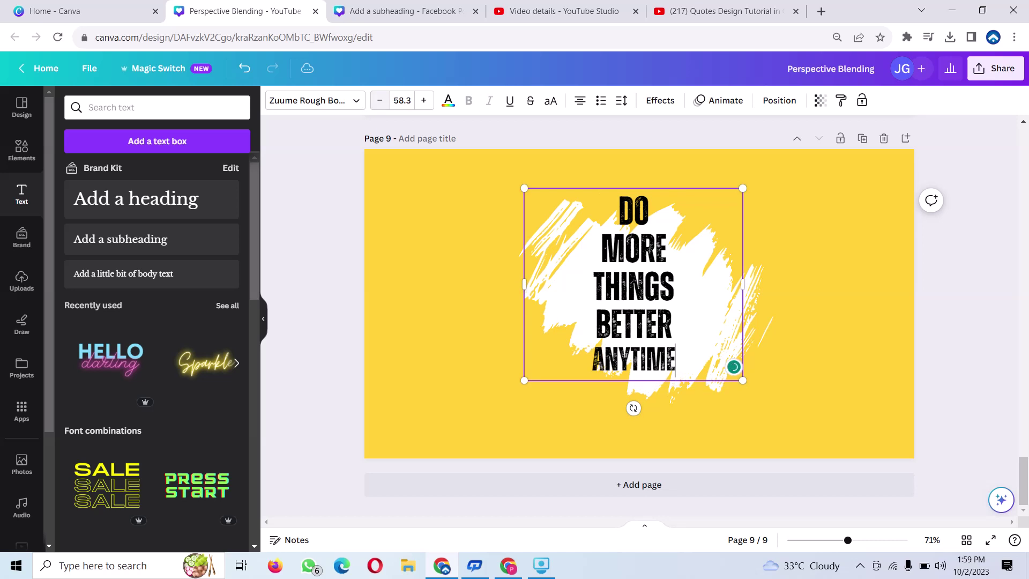
{"action": "left_click", "coordinate": [379, 100]}
{"action": "left_click", "coordinate": [380, 101]}
{"action": "left_click", "coordinate": [379, 101]}
{"action": "left_click", "coordinate": [379, 101]}
{"action": "left_click", "coordinate": [380, 101]}
{"action": "left_click", "coordinate": [380, 100]}
{"action": "key", "text": "ctrl+shift+comma"}
{"action": "key", "text": "ctrl+shift+comma"}
{"action": "key", "text": "ctrl+shift+comma"}
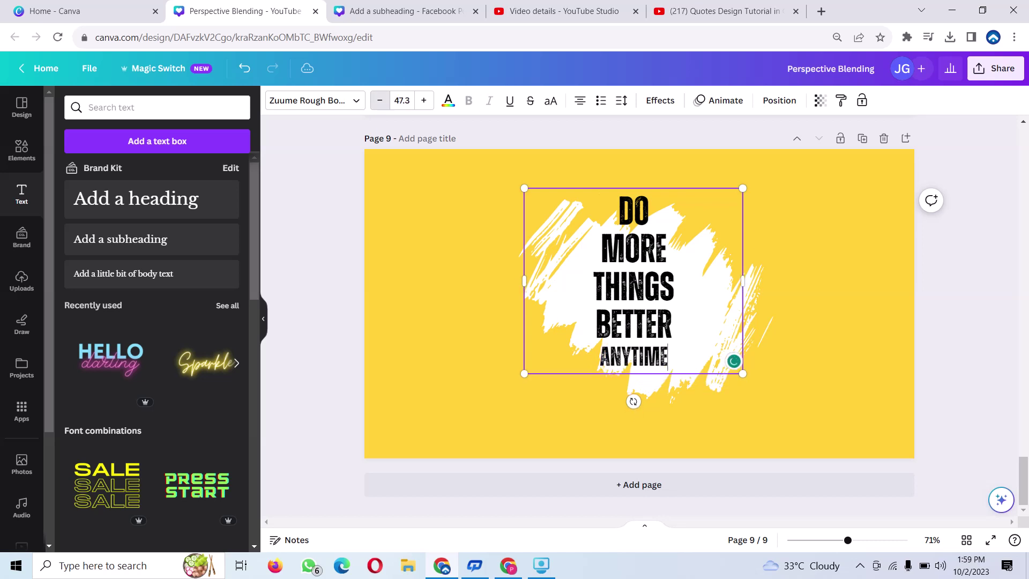
{"action": "key", "text": "ctrl+shift+comma"}
{"action": "key", "text": "ctrl+shift+comma"}
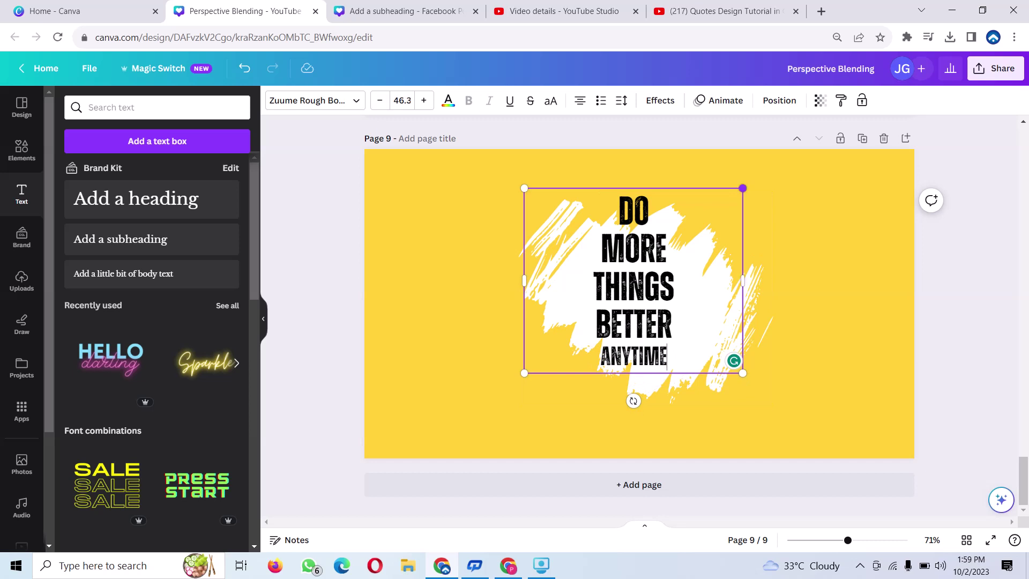
{"action": "left_click_drag", "start_coordinate": [743, 188], "coordinate": [785, 152]}
{"action": "double_click", "coordinate": [654, 268]}
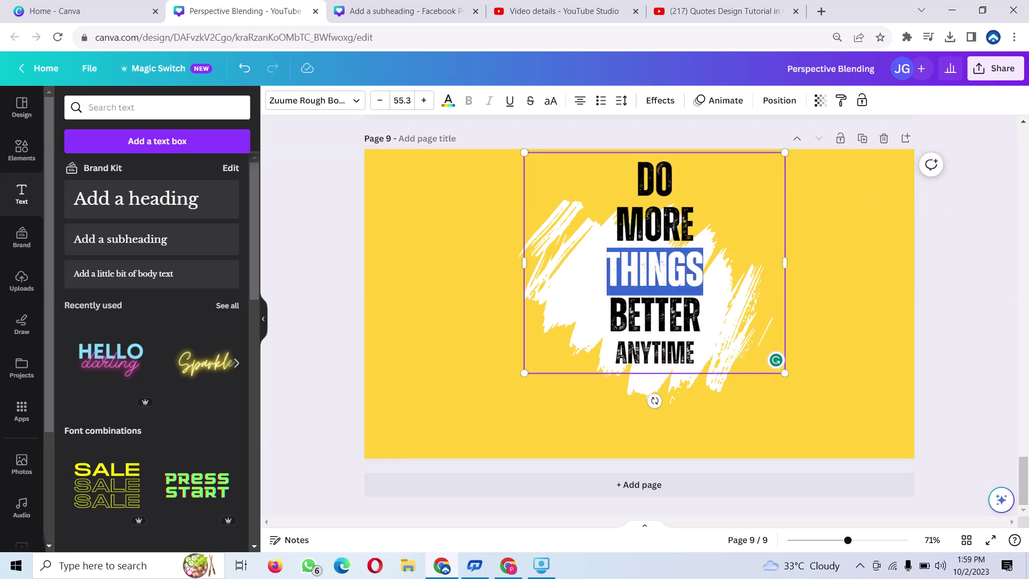
{"action": "key", "text": "Escape"}
{"action": "key", "text": "Escape"}
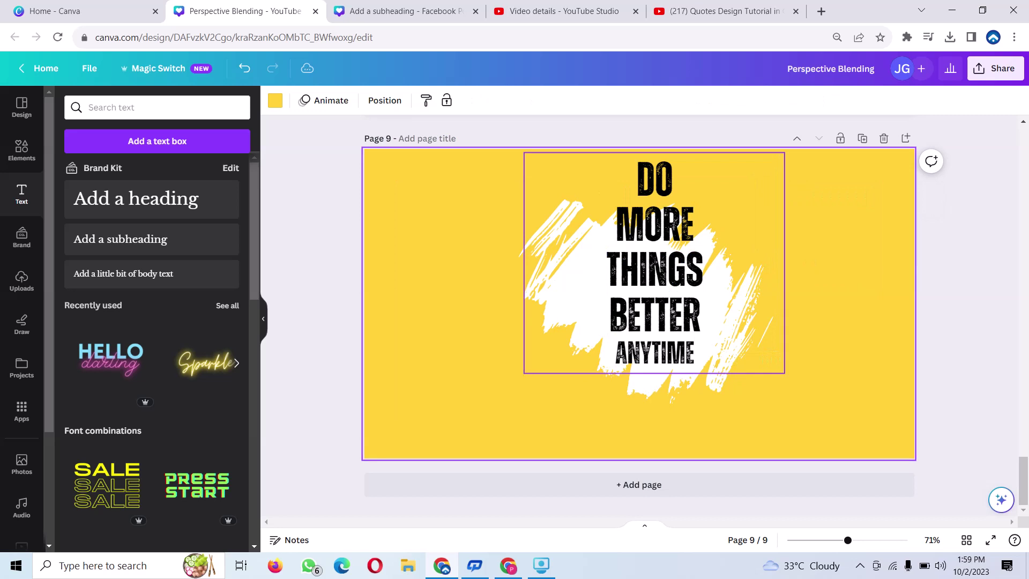
Lower the heading onto the stroke and place a small comma above-right of DO
{"action": "mouse_move", "coordinate": [654, 268]}
{"action": "left_mouse_down"}
{"action": "mouse_move", "coordinate": [640, 323]}
{"action": "mouse_move", "coordinate": [643, 308]}
{"action": "left_mouse_up"}
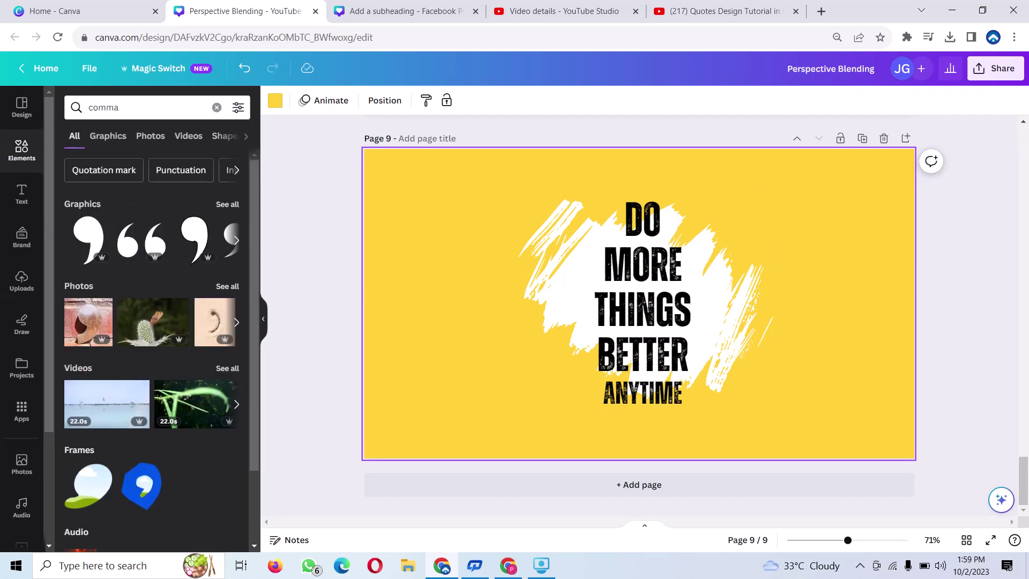
{"action": "left_click", "coordinate": [89, 239]}
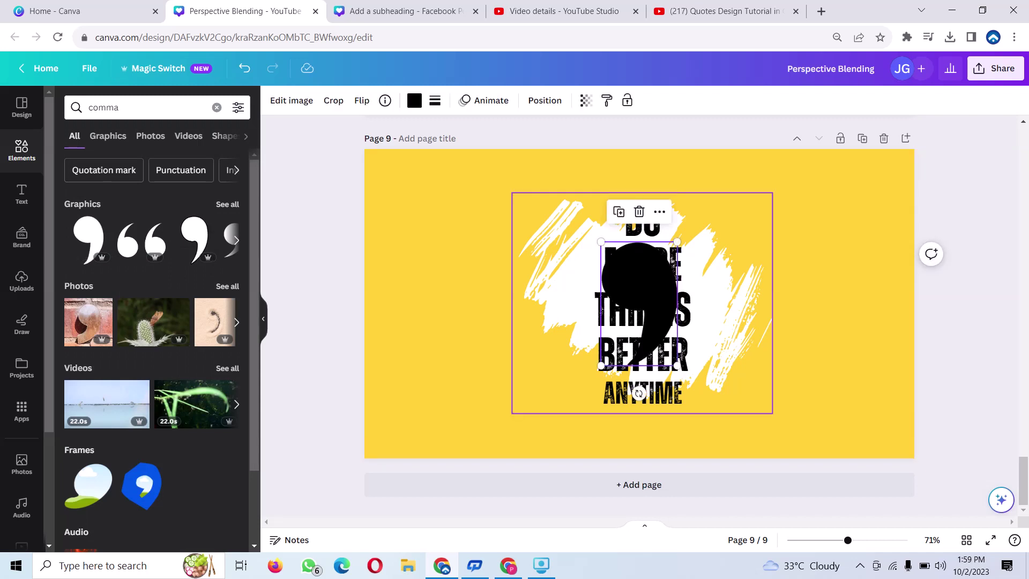
{"action": "mouse_move", "coordinate": [601, 365]}
{"action": "left_mouse_down"}
{"action": "mouse_move", "coordinate": [665, 262]}
{"action": "mouse_move", "coordinate": [704, 255]}
{"action": "left_mouse_up"}
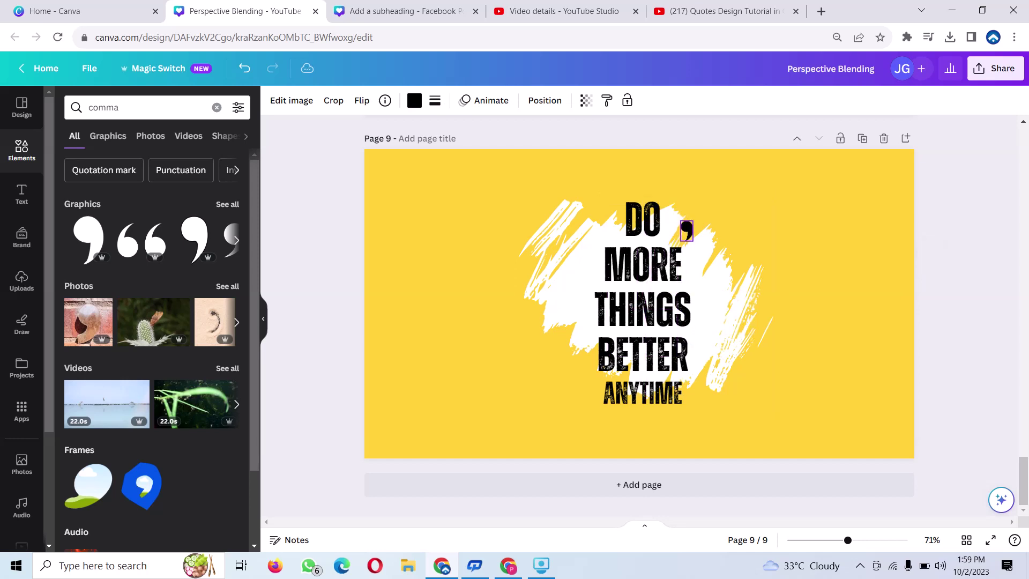
{"action": "mouse_move", "coordinate": [694, 217]}
{"action": "left_mouse_down"}
{"action": "mouse_move", "coordinate": [730, 138]}
{"action": "mouse_move", "coordinate": [698, 203]}
{"action": "mouse_move", "coordinate": [704, 209]}
{"action": "left_mouse_up"}
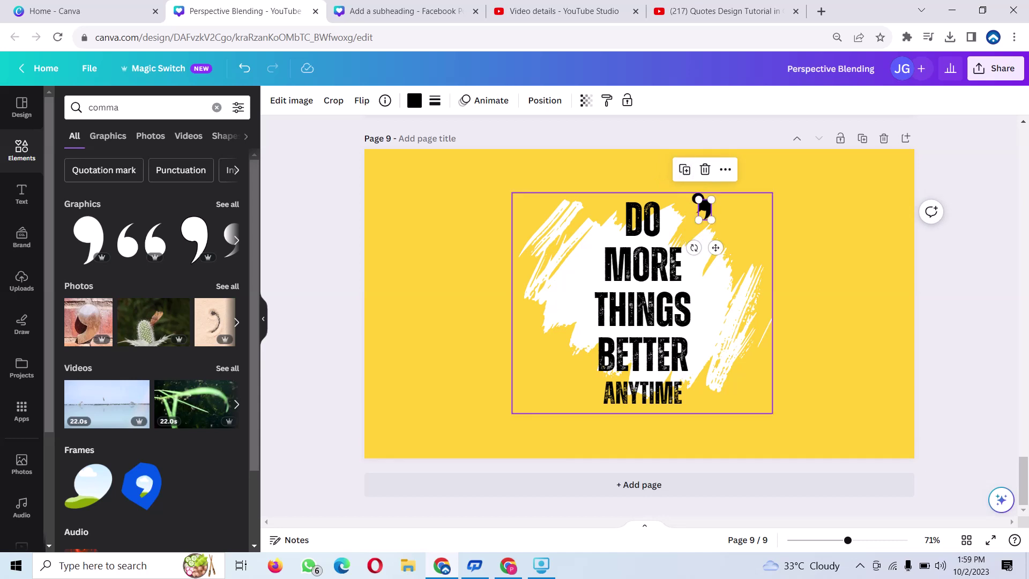
Put a vertically flipped copy of the comma beside ANYTIME
{"action": "mouse_move", "coordinate": [705, 209]}
{"action": "left_mouse_down"}
{"action": "mouse_move", "coordinate": [557, 361]}
{"action": "mouse_move", "coordinate": [561, 394]}
{"action": "left_mouse_up"}
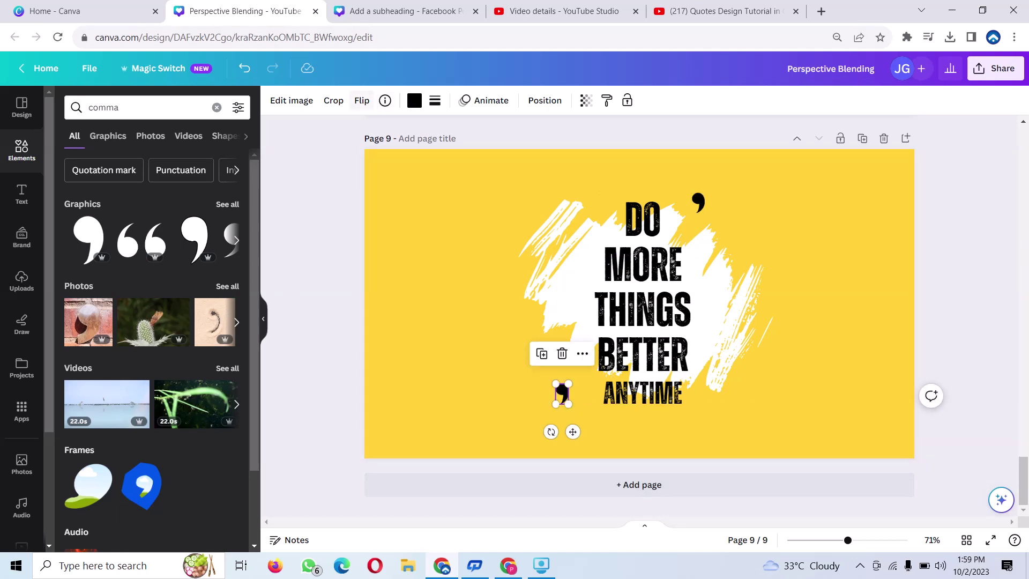
{"action": "left_click", "coordinate": [362, 100]}
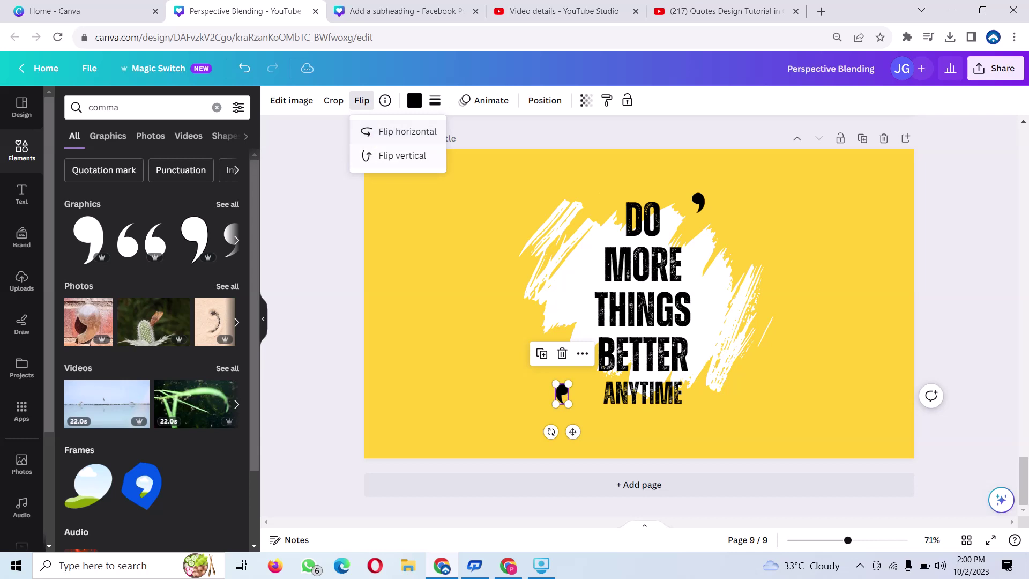
{"action": "left_click", "coordinate": [402, 156]}
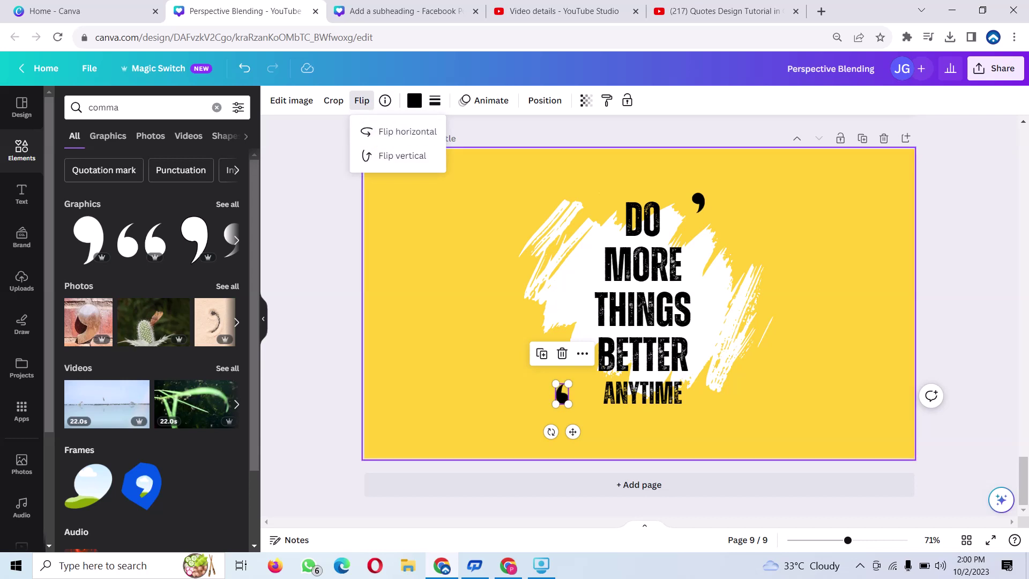
{"action": "key", "text": "Escape"}
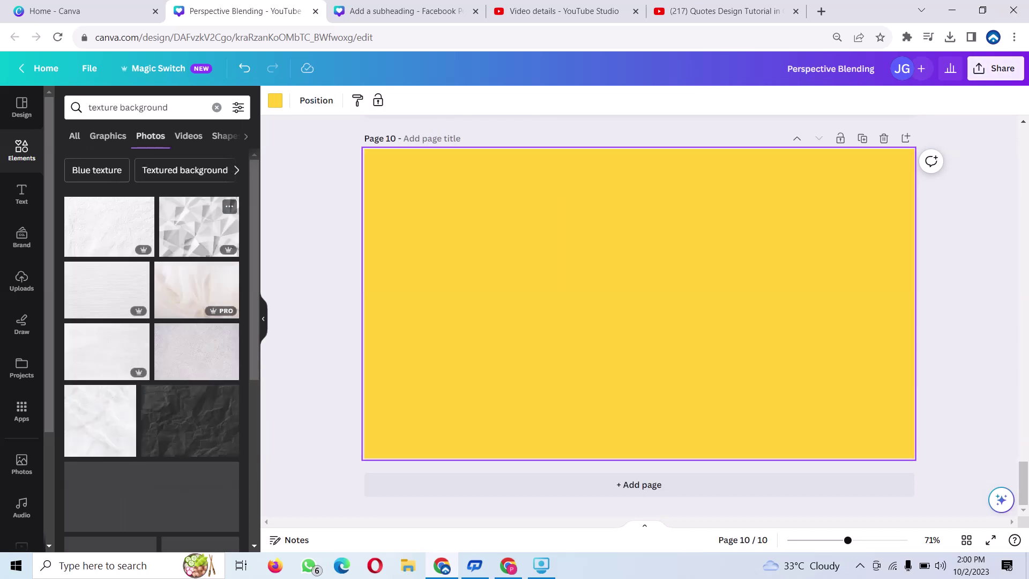
Add the dark crumpled-paper texture and make it page 10's background
{"action": "scroll", "coordinate": [152, 322], "scroll_direction": "down", "scroll_amount": 5}
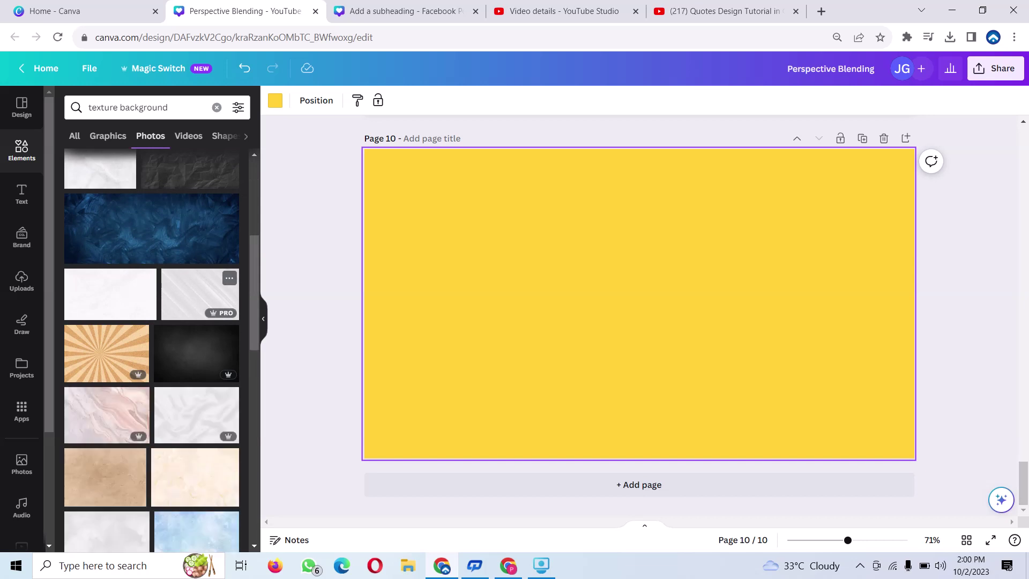
{"action": "scroll", "coordinate": [204, 295], "scroll_direction": "up", "scroll_amount": 1}
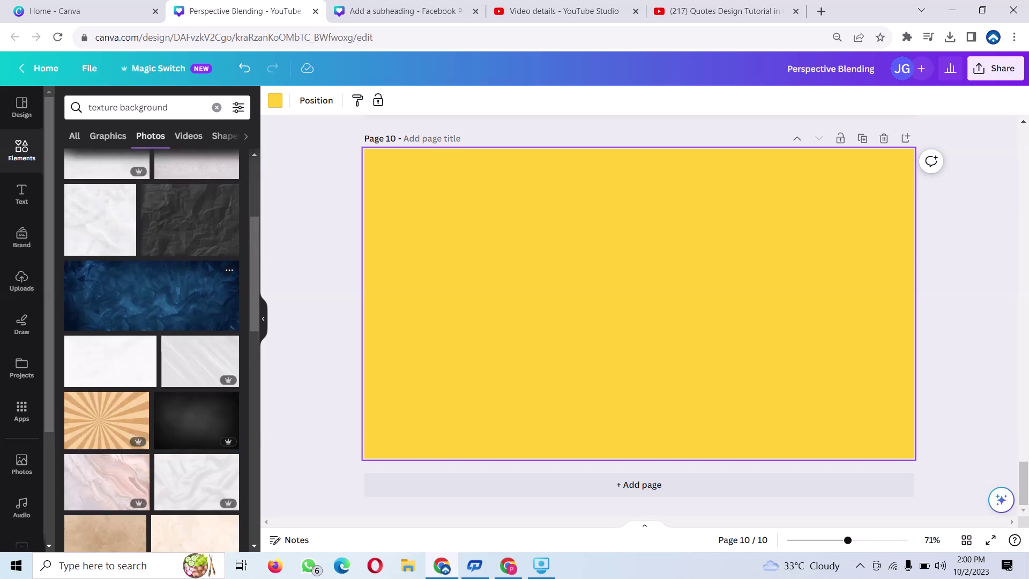
{"action": "left_click", "coordinate": [190, 220]}
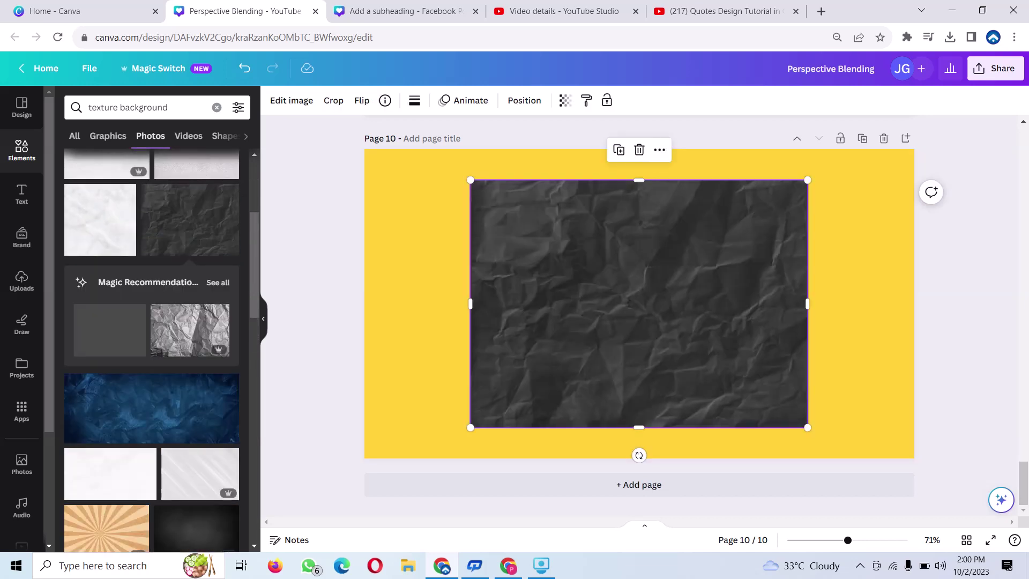
{"action": "right_click", "coordinate": [554, 348]}
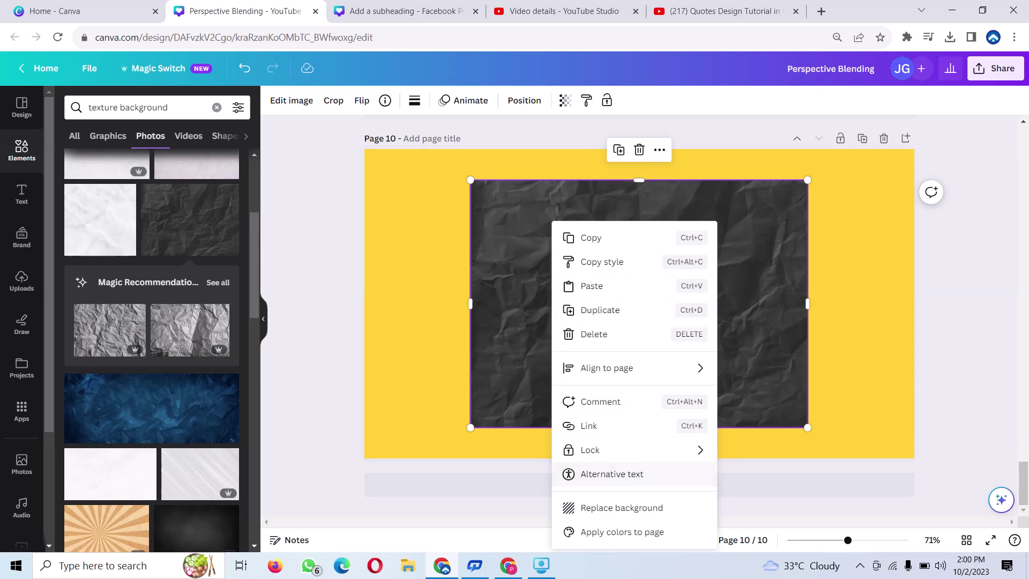
{"action": "left_click", "coordinate": [622, 508]}
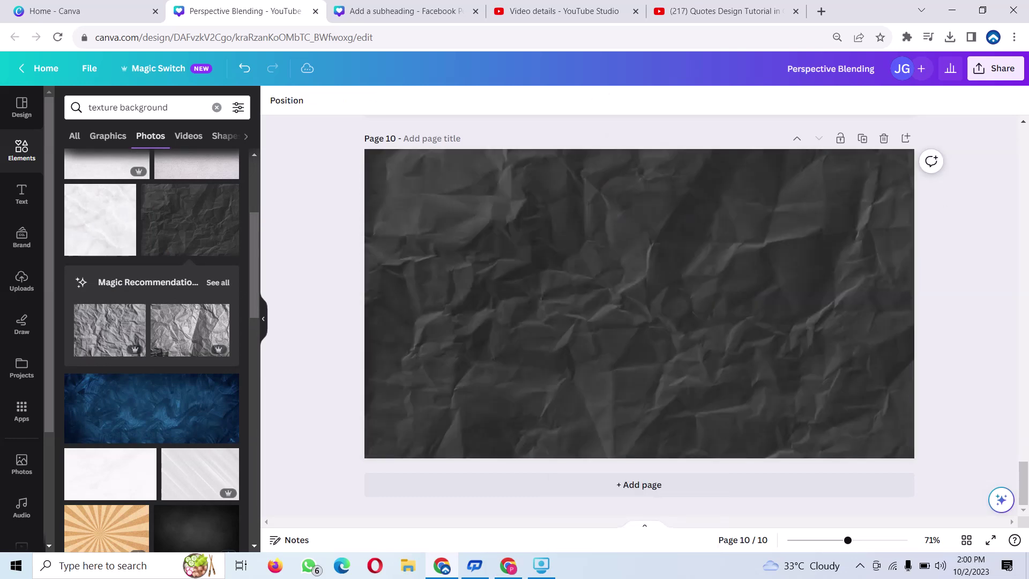
{"action": "left_click", "coordinate": [22, 194]}
Add a heading that reads KEEP
{"action": "left_click", "coordinate": [152, 199]}
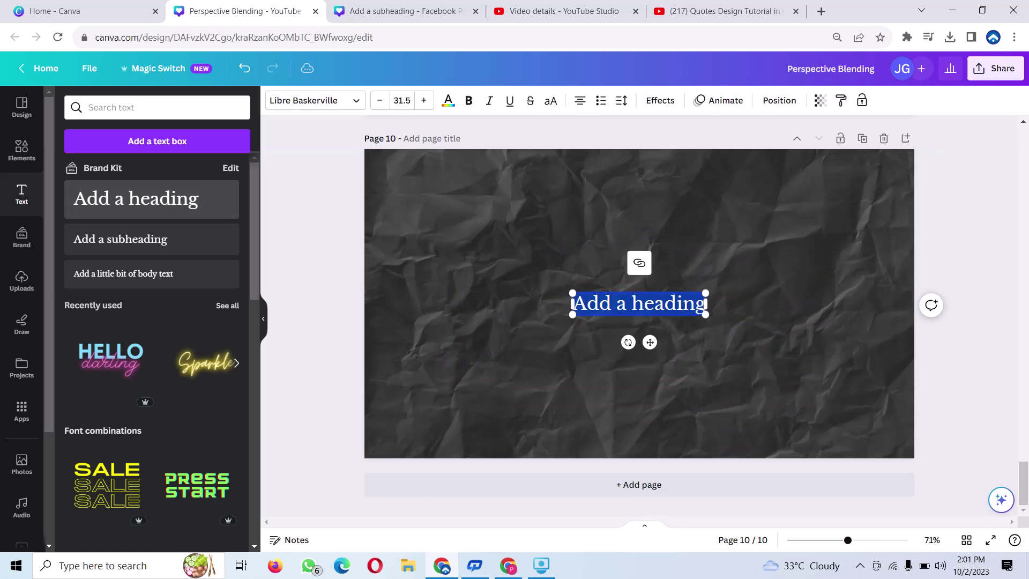
{"action": "key", "text": "BackSpace"}
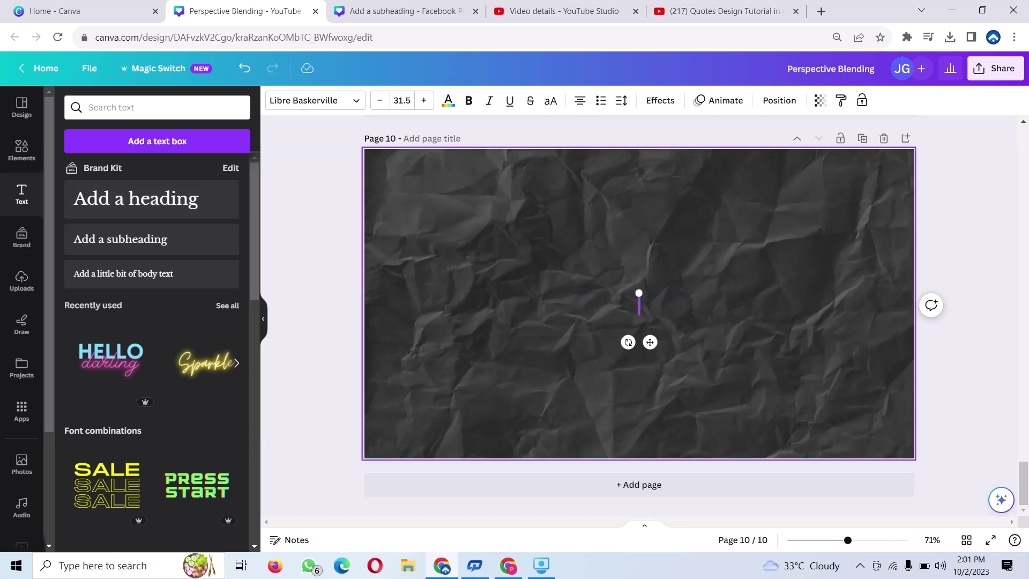
{"action": "type", "text": "KEEP"}
{"action": "scroll", "coordinate": [638, 315], "scroll_direction": "up", "scroll_amount": 1}
{"action": "scroll", "coordinate": [638, 315], "scroll_direction": "down", "scroll_amount": 1}
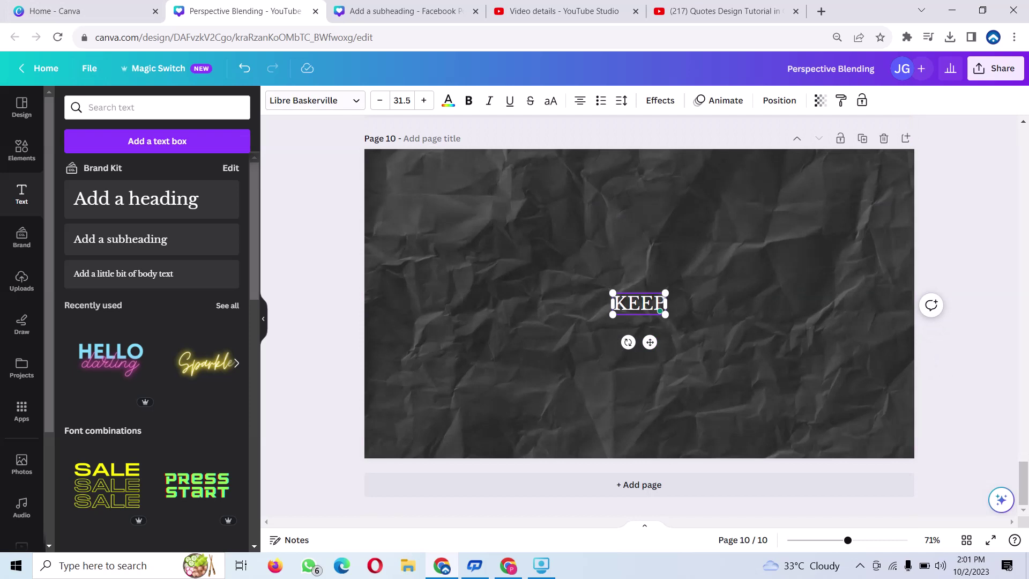
Set KEEP's font to League Spartan
{"action": "left_click", "coordinate": [315, 100]}
{"action": "type", "text": "ZUU"}
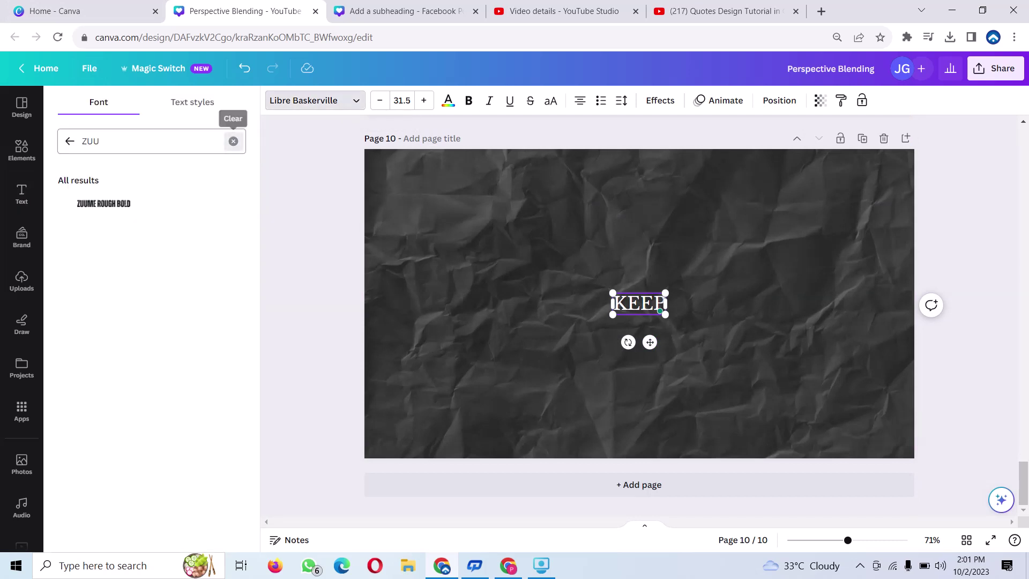
{"action": "left_click", "coordinate": [233, 141]}
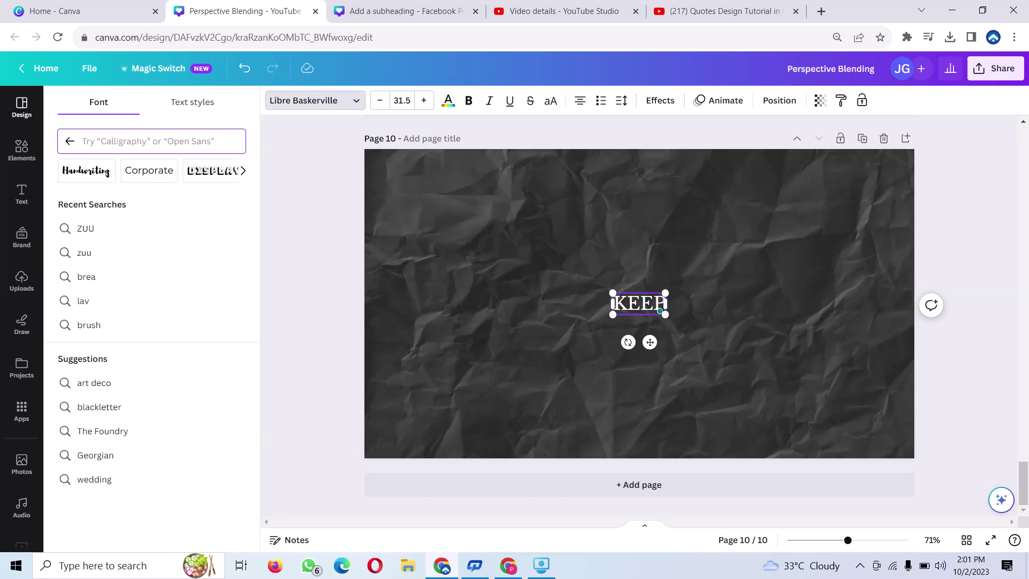
{"action": "left_click", "coordinate": [70, 141]}
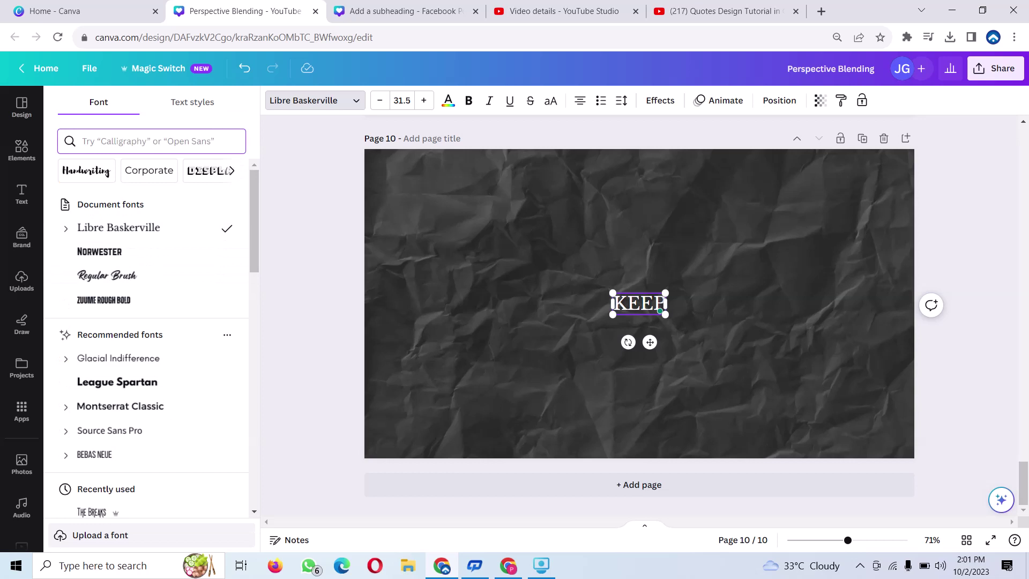
{"action": "scroll", "coordinate": [150, 315], "scroll_direction": "down", "scroll_amount": 1}
{"action": "left_click", "coordinate": [117, 314]}
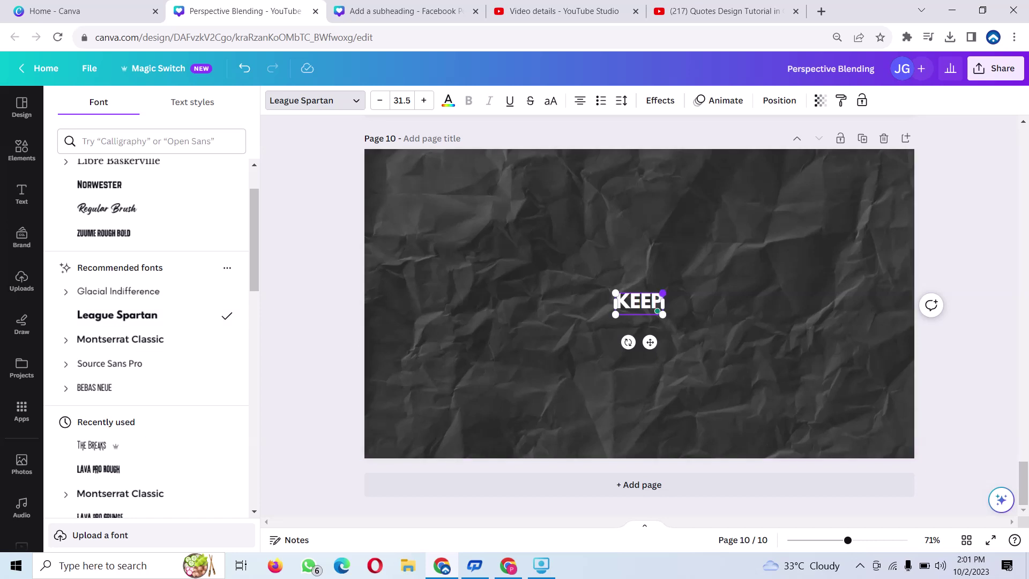
Enlarge KEEP and centre it higher on the page
{"action": "left_click_drag", "start_coordinate": [662, 293], "coordinate": [785, 238]}
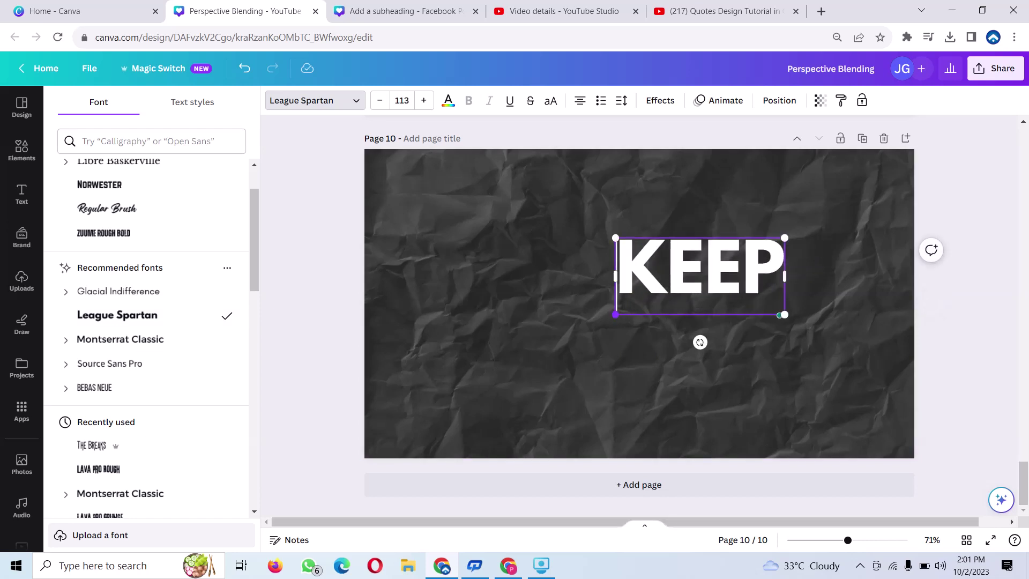
{"action": "double_click", "coordinate": [659, 268]}
{"action": "key", "text": "Escape"}
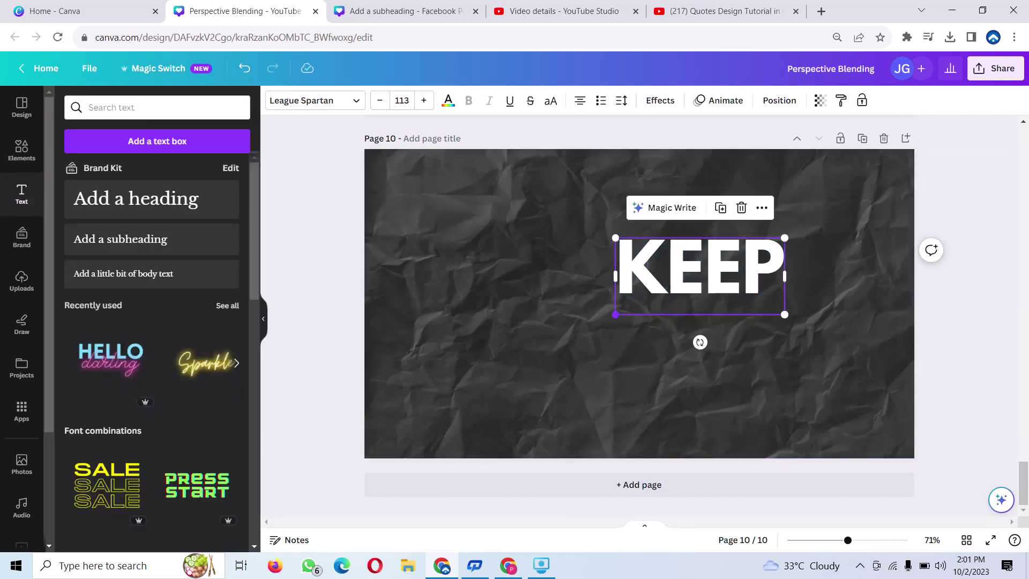
{"action": "left_click_drag", "start_coordinate": [615, 315], "coordinate": [525, 355]}
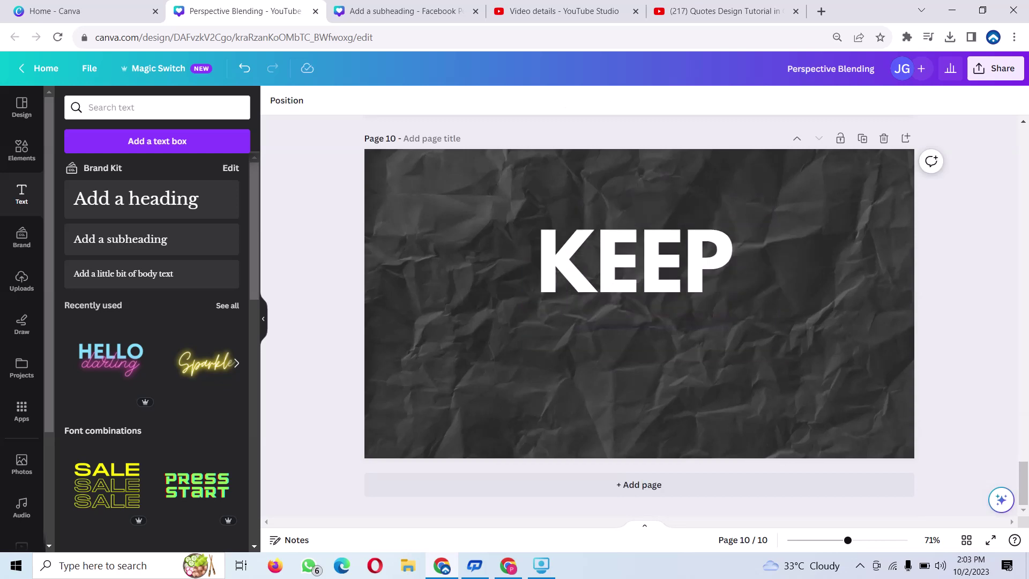
Add the neon Sparkle text overlapping KEEP and reword it to 'Inspiring'
{"action": "left_click", "coordinate": [205, 362]}
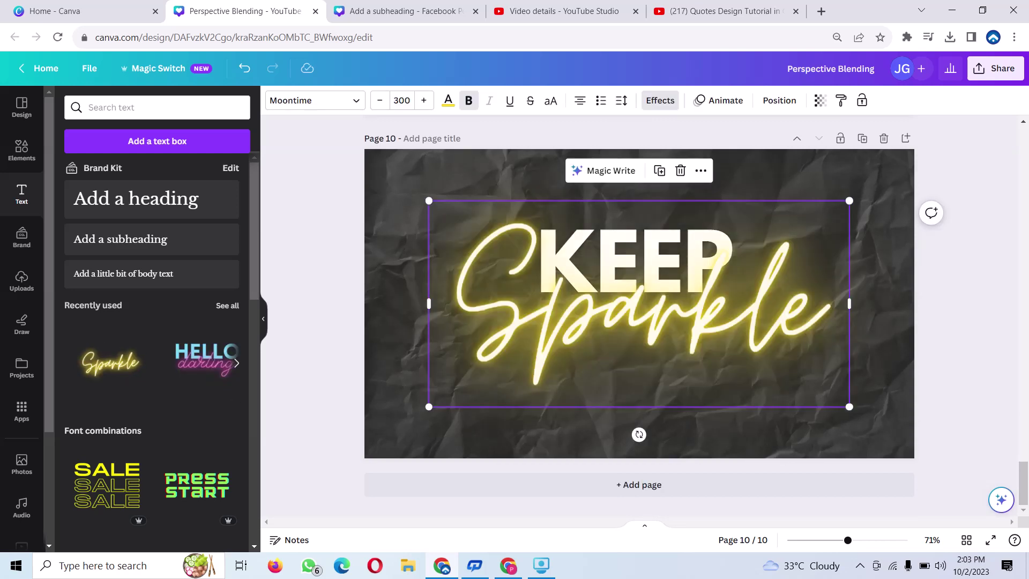
{"action": "left_click_drag", "start_coordinate": [429, 406], "coordinate": [634, 306]}
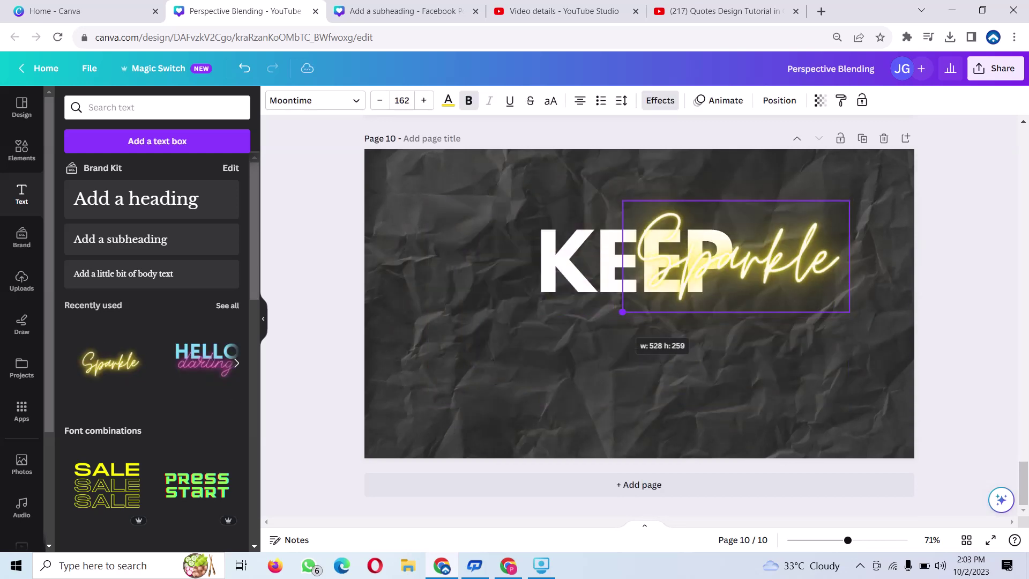
{"action": "left_click_drag", "start_coordinate": [742, 253], "coordinate": [635, 304]}
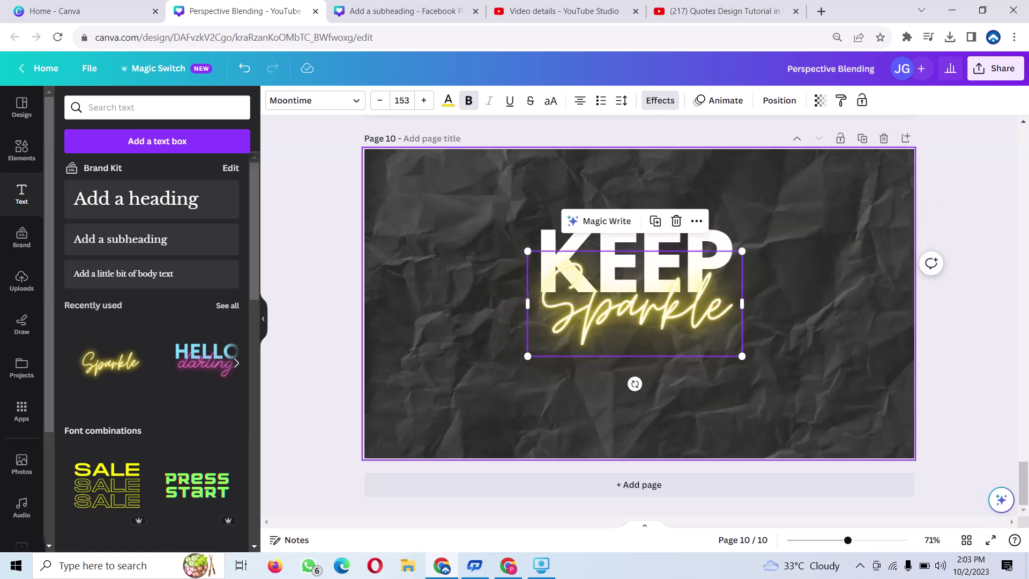
{"action": "left_click", "coordinate": [635, 303]}
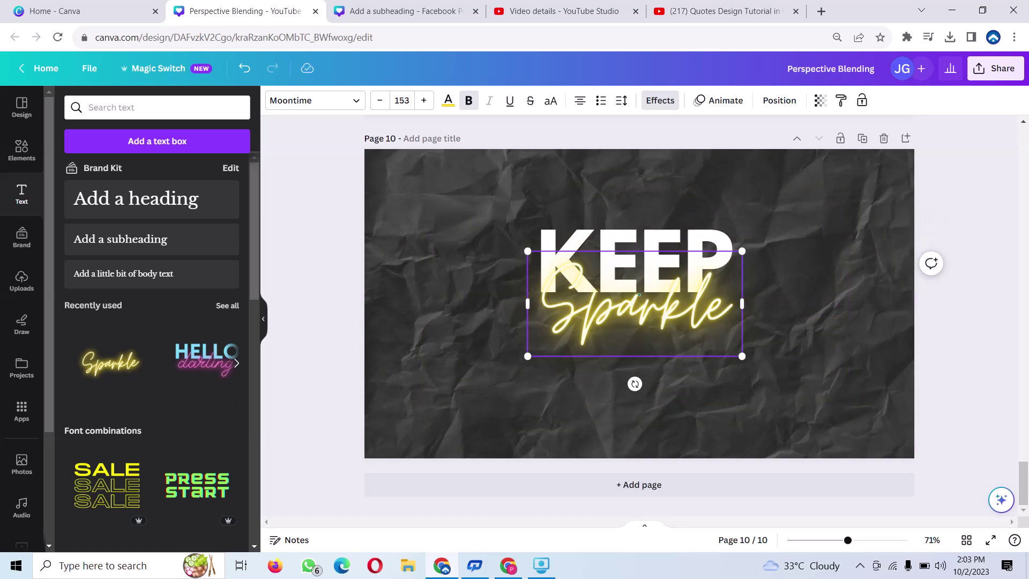
{"action": "key", "text": "BackSpace"}
{"action": "key", "text": "BackSpace"}
{"action": "key", "text": "BackSpace"}
{"action": "key", "text": "BackSpace"}
{"action": "key", "text": "BackSpace"}
{"action": "key", "text": "BackSpace"}
{"action": "key", "text": "BackSpace"}
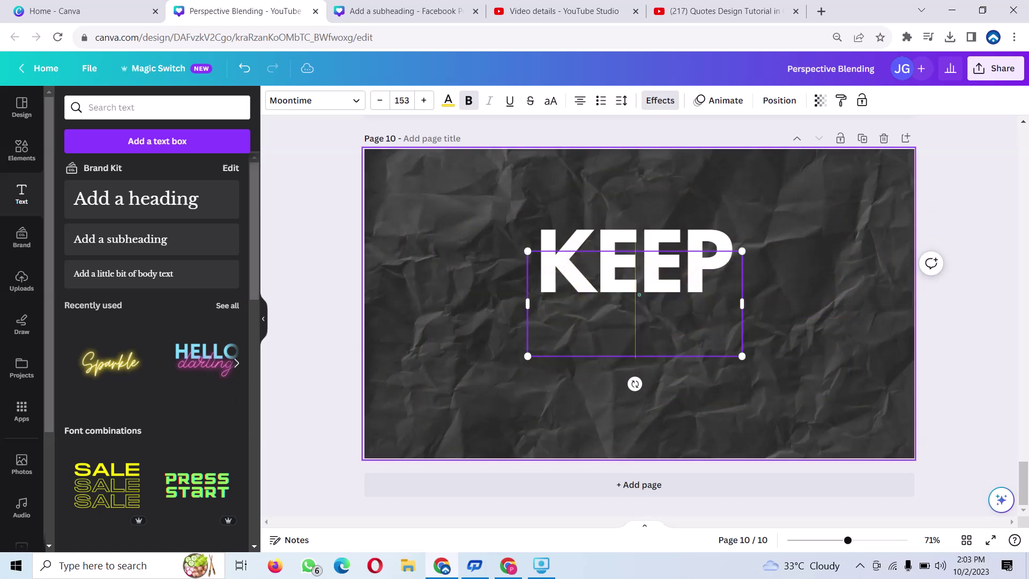
{"action": "type", "text": "i"}
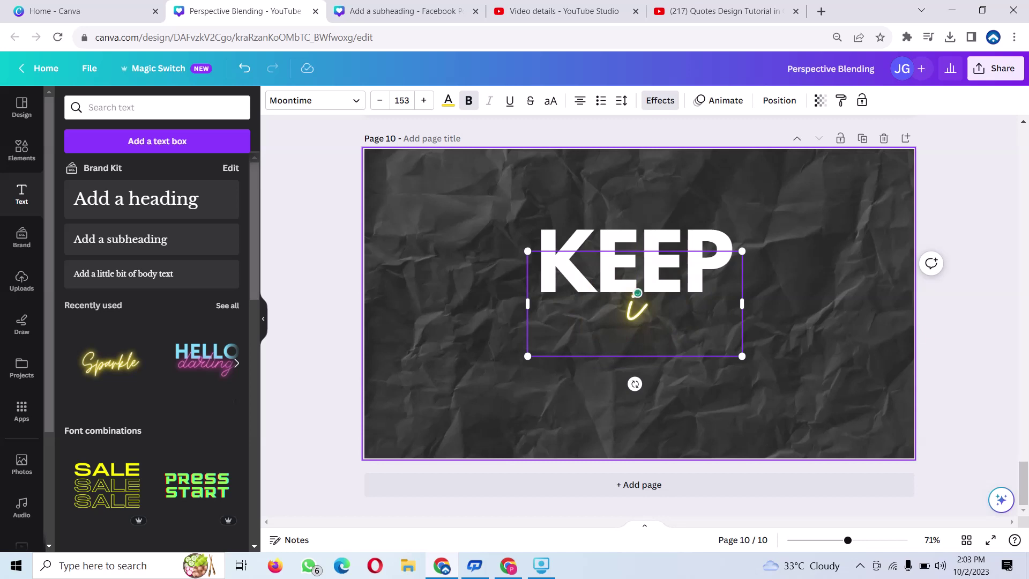
{"action": "key", "text": "BackSpace"}
{"action": "type", "text": "I"}
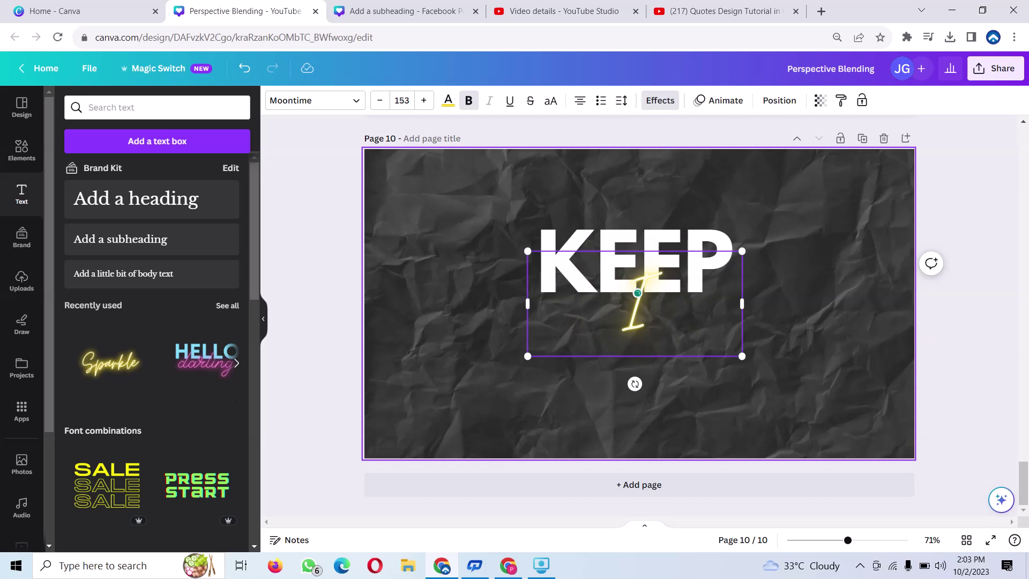
{"action": "type", "text": "nsp"}
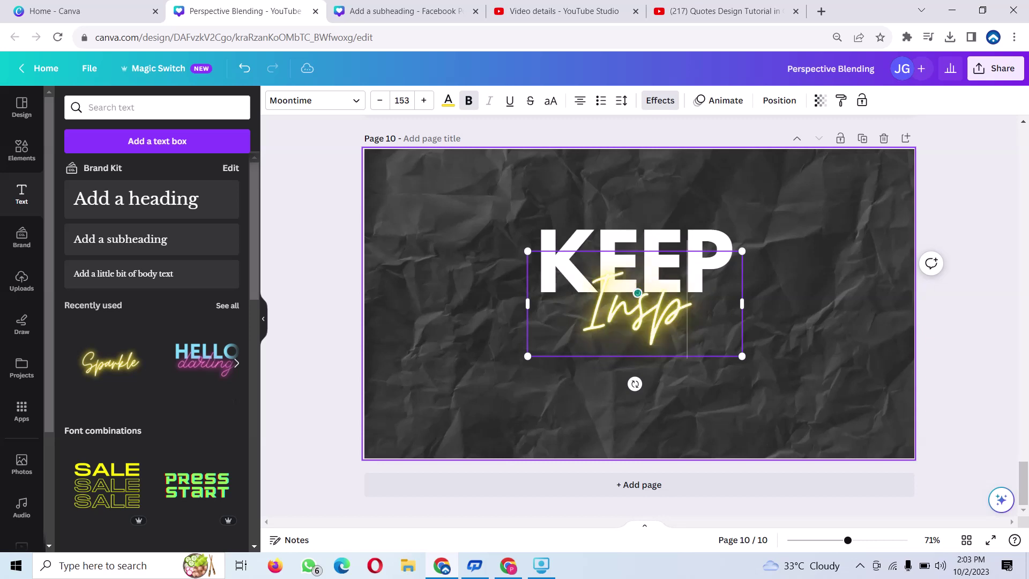
{"action": "type", "text": "iring"}
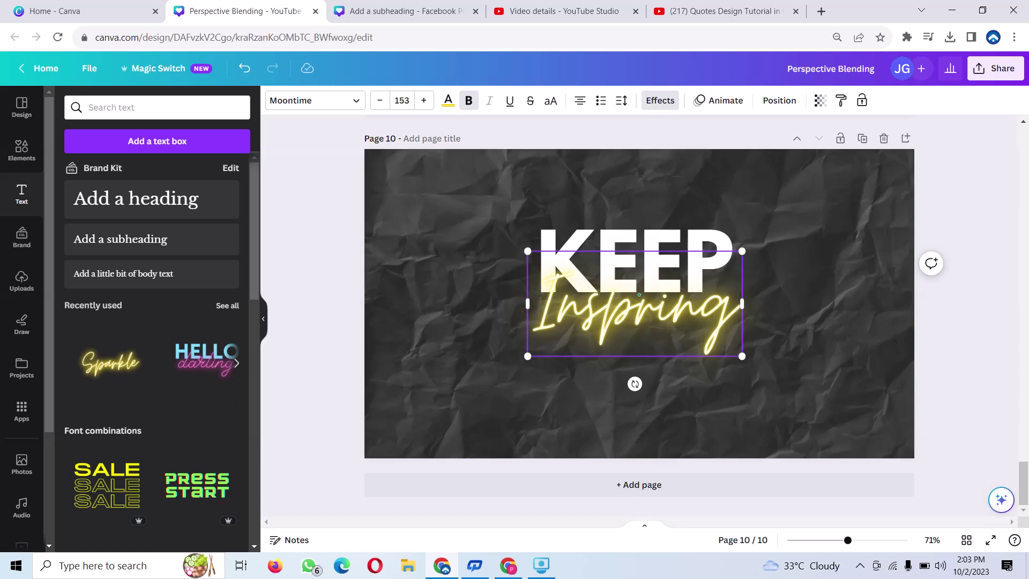
Colour the Inspiring text gold from the Document colors
{"action": "left_click_drag", "start_coordinate": [740, 304], "coordinate": [533, 304]}
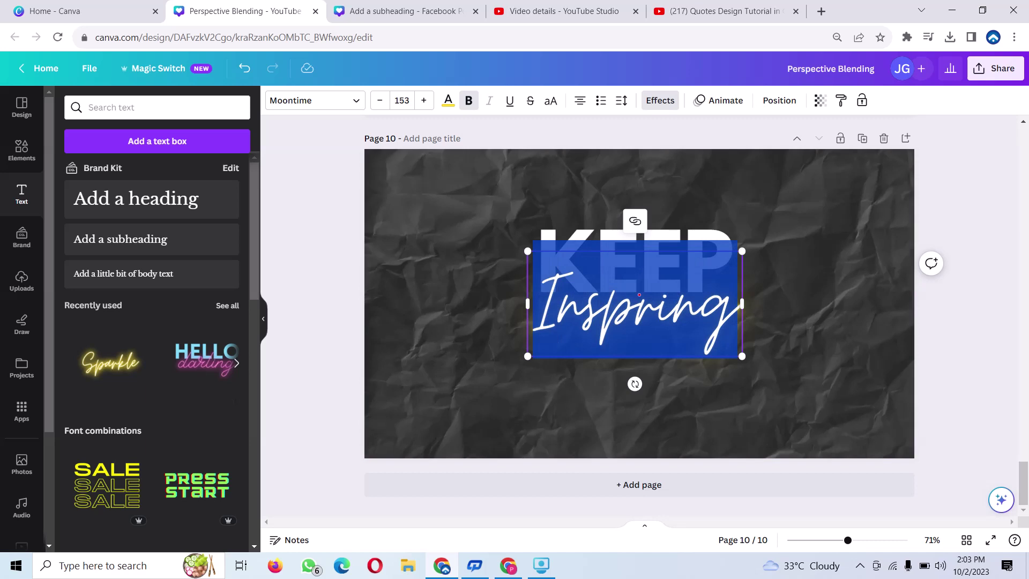
{"action": "left_click", "coordinate": [448, 100]}
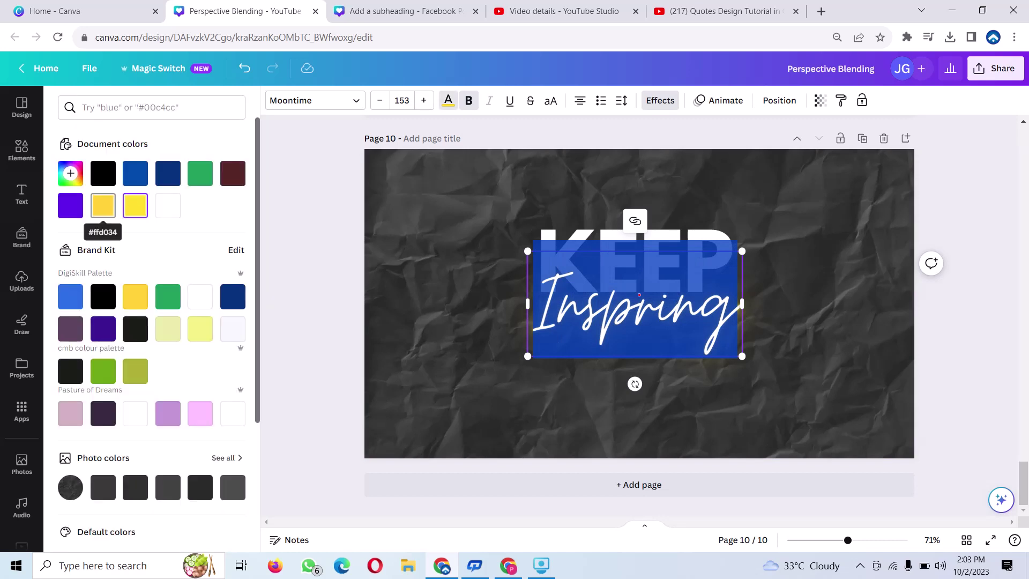
{"action": "left_click", "coordinate": [103, 205]}
{"action": "left_click", "coordinate": [549, 271]}
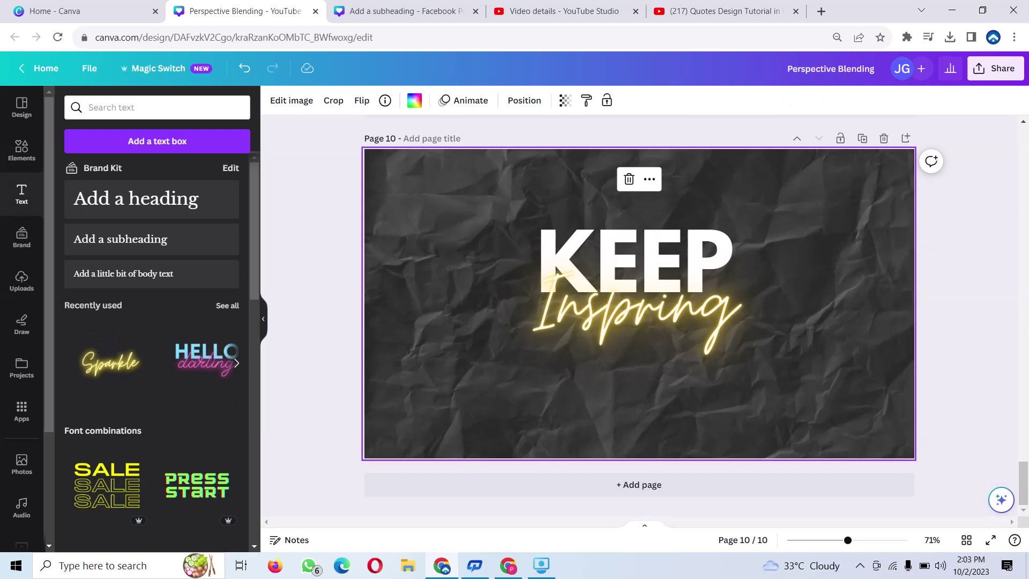
Download only page 10 of the design as a PNG
{"action": "left_click", "coordinate": [995, 68]}
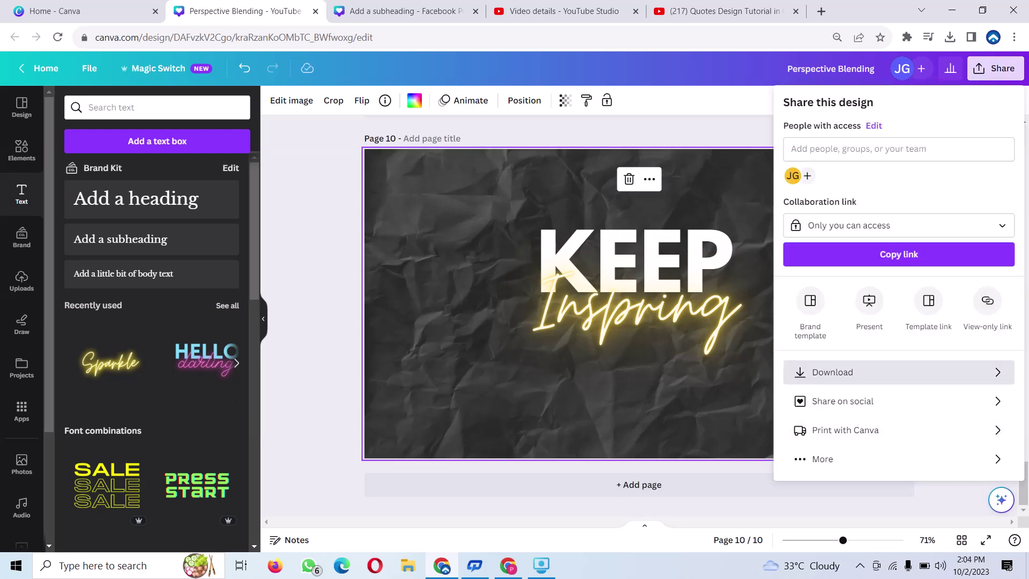
{"action": "left_click", "coordinate": [833, 372]}
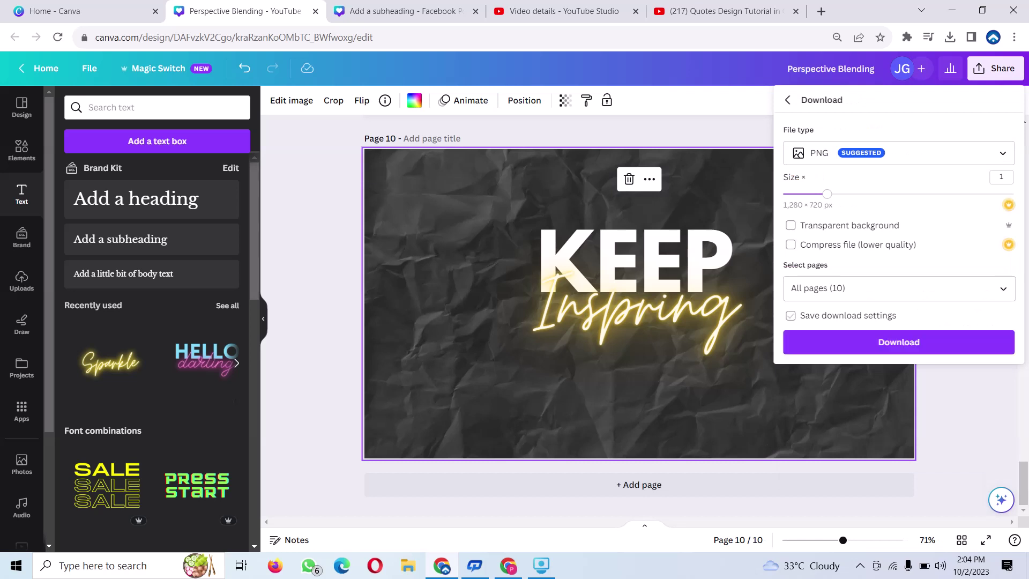
{"action": "left_click", "coordinate": [858, 288]}
{"action": "key", "text": "BackSpace"}
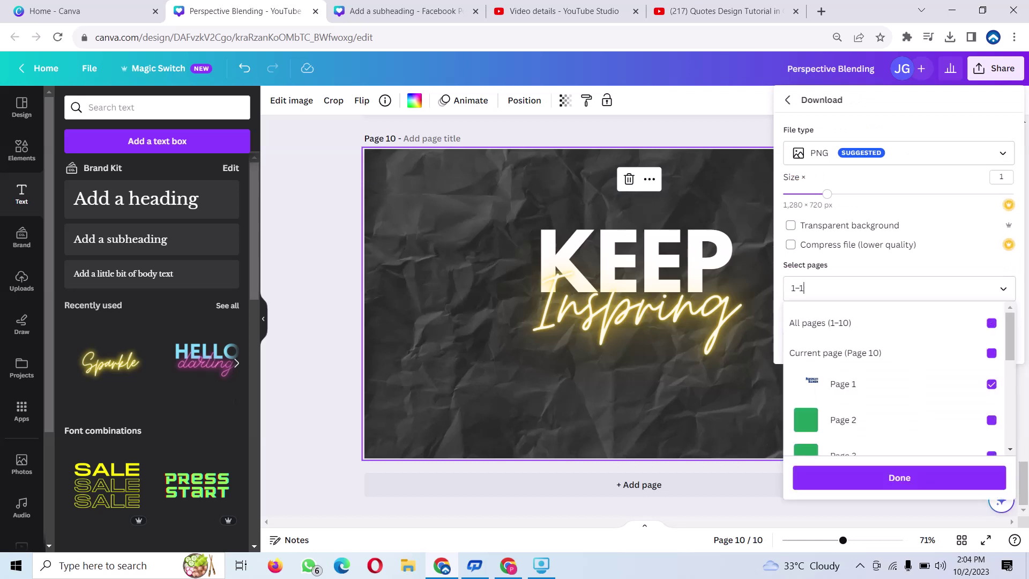
{"action": "key", "text": "BackSpace"}
{"action": "key", "text": "BackSpace"}
{"action": "key", "text": "BackSpace"}
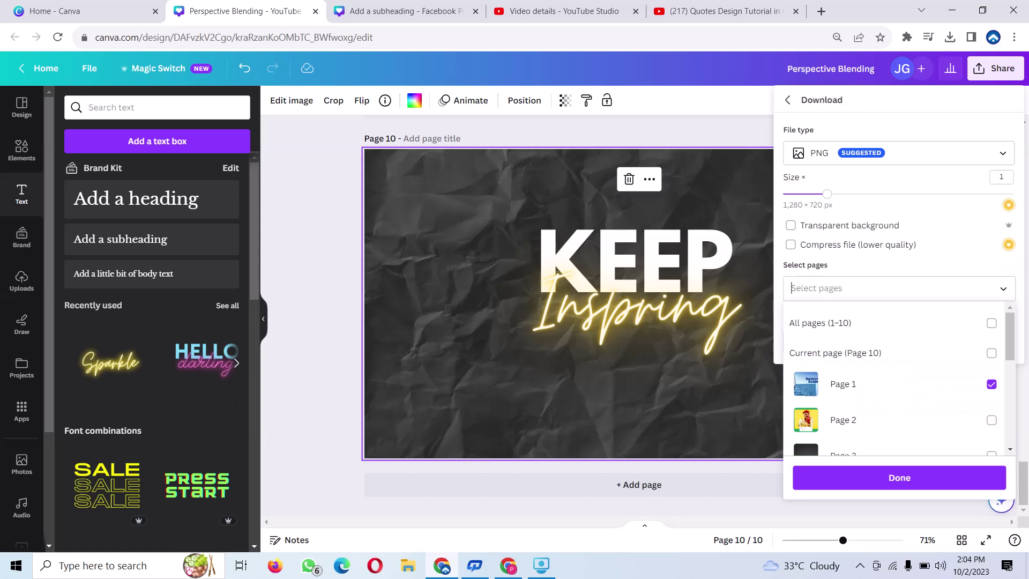
{"action": "type", "text": "10"}
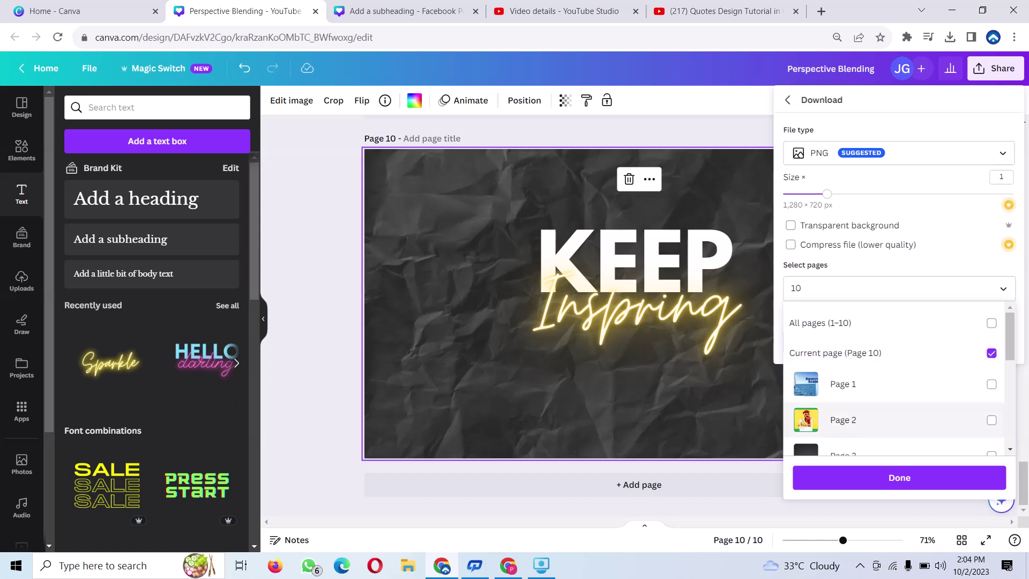
{"action": "left_click", "coordinate": [899, 477]}
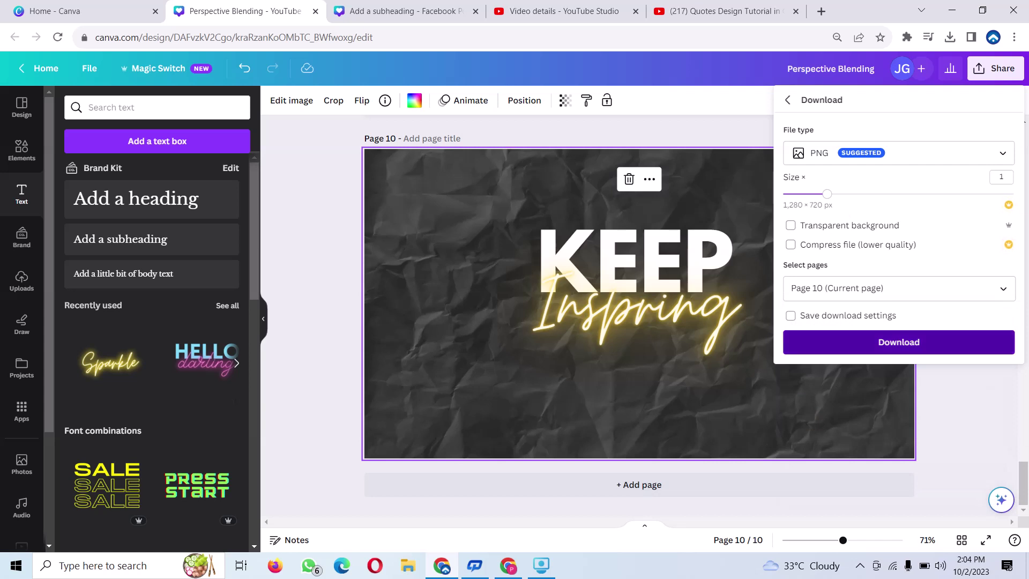
{"action": "left_click", "coordinate": [899, 342]}
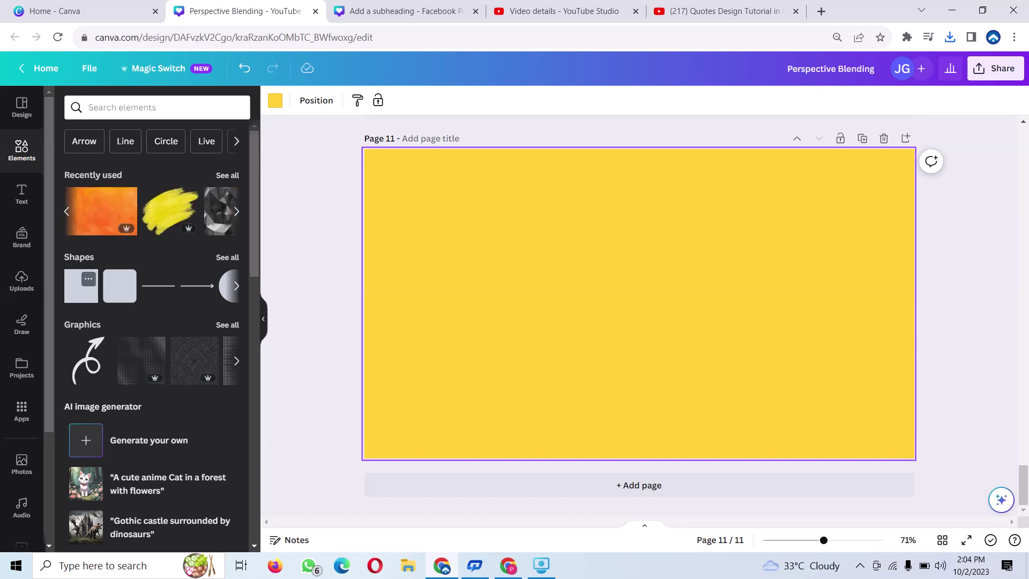
Add a square shape, widen it into a rectangle and centre it
{"action": "left_click", "coordinate": [81, 285]}
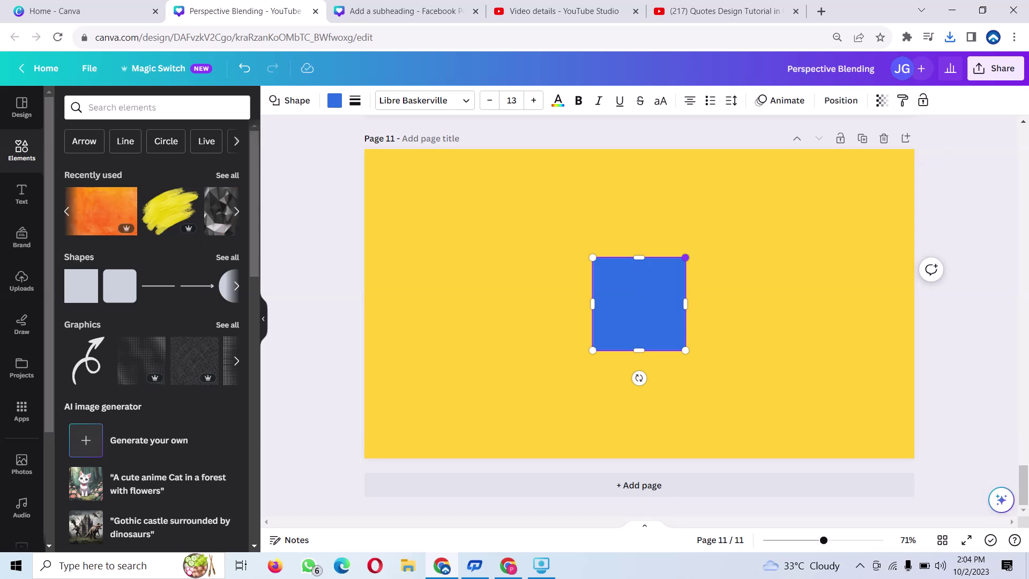
{"action": "left_click_drag", "start_coordinate": [686, 258], "coordinate": [716, 252]}
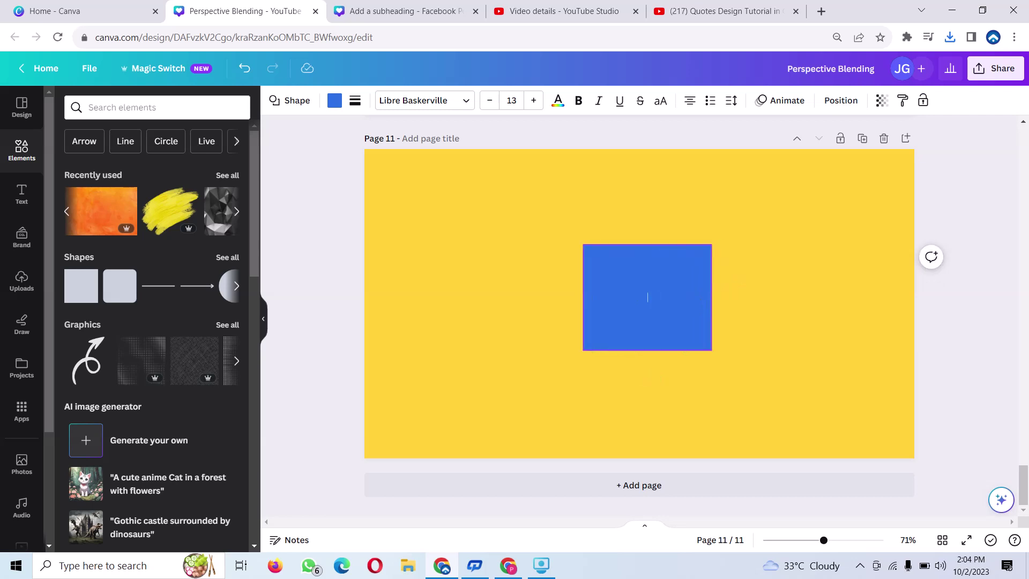
{"action": "left_click_drag", "start_coordinate": [654, 301], "coordinate": [619, 299]}
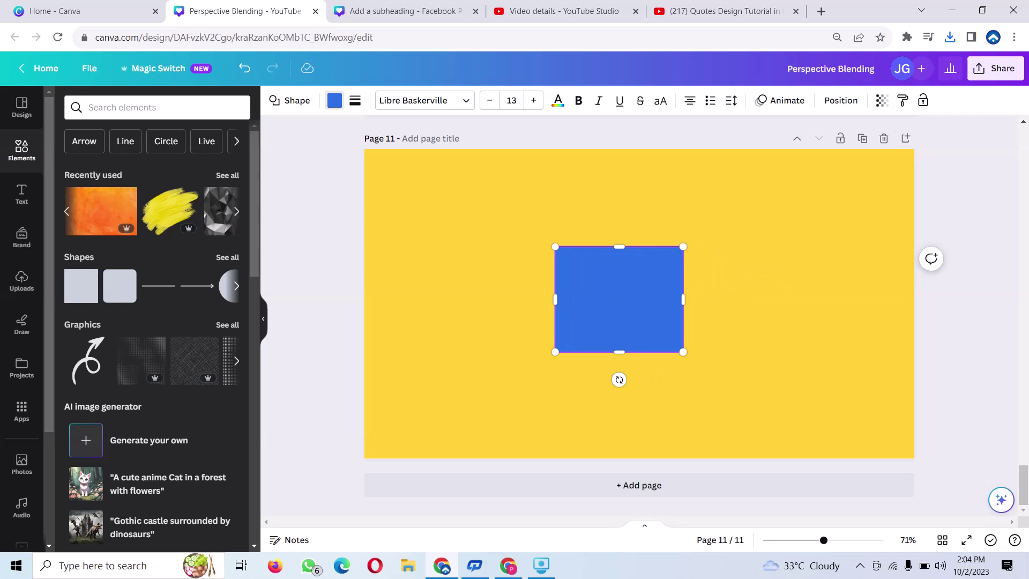
Fill the rectangle with dark grey #1b1d18 and nudge it into place
{"action": "left_click", "coordinate": [334, 100]}
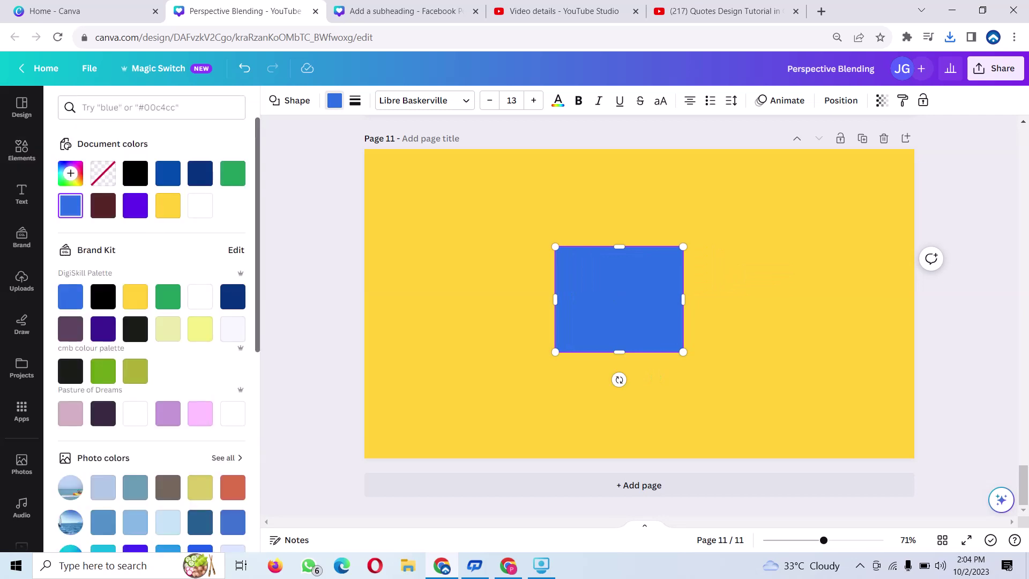
{"action": "left_click", "coordinate": [135, 173]}
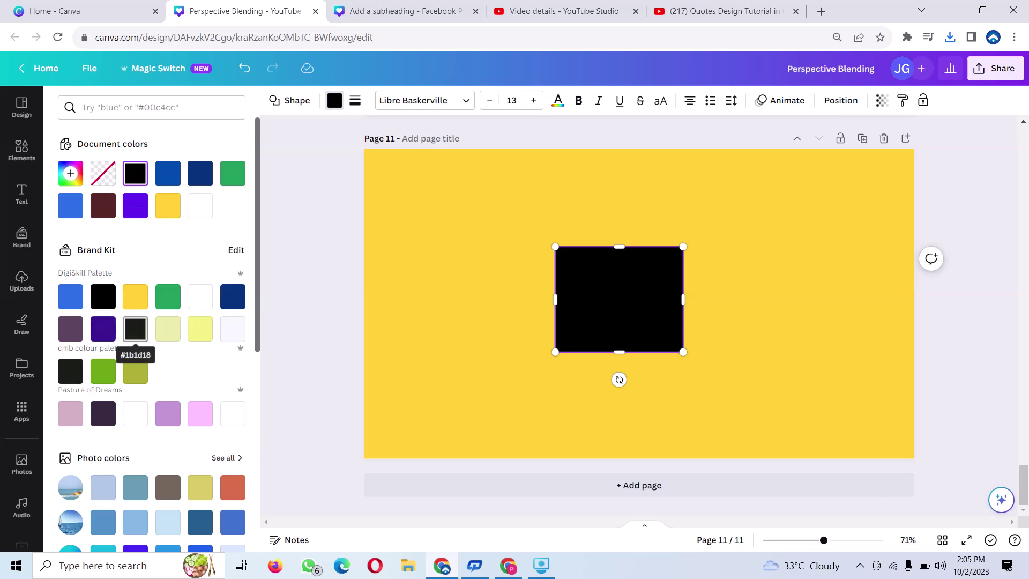
{"action": "left_click", "coordinate": [135, 328]}
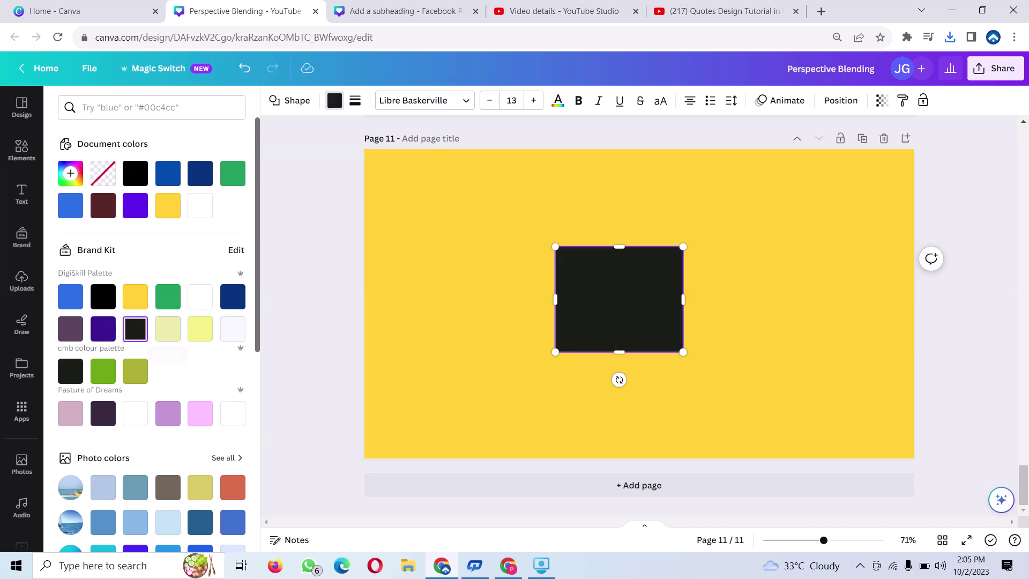
{"action": "left_click_drag", "start_coordinate": [619, 299], "coordinate": [627, 303]}
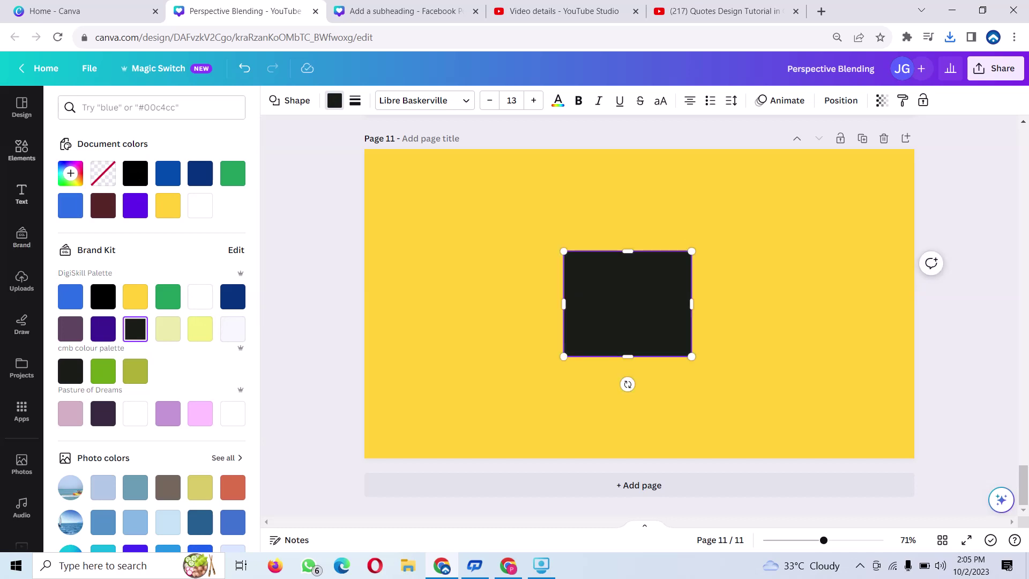
{"action": "left_click", "coordinate": [21, 194]}
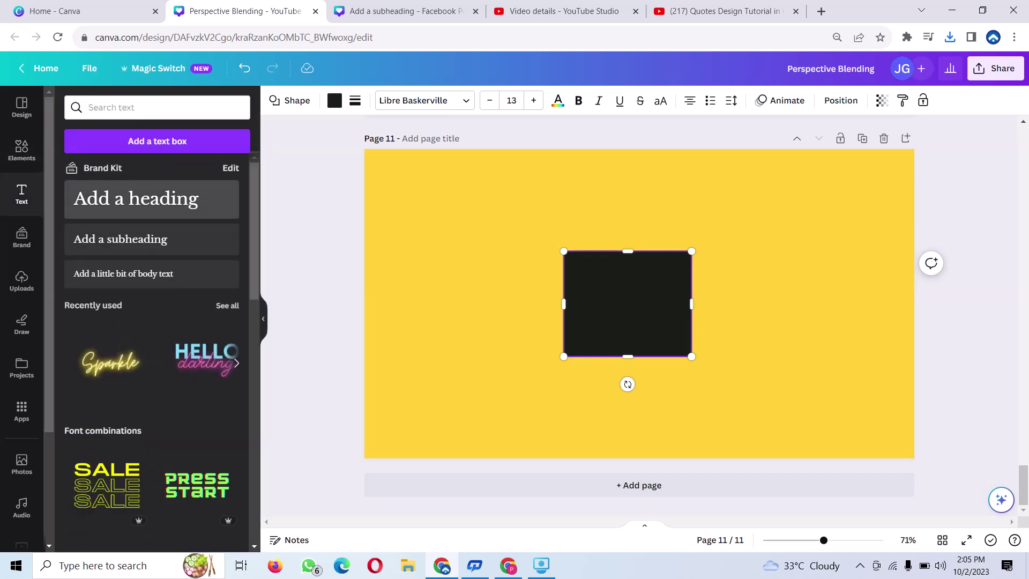
Add a heading below the dark rectangle and type the quote 'STAY positive & stay Healthy'
{"action": "left_click_drag", "start_coordinate": [136, 199], "coordinate": [628, 379]}
{"action": "key", "text": "BackSpace"}
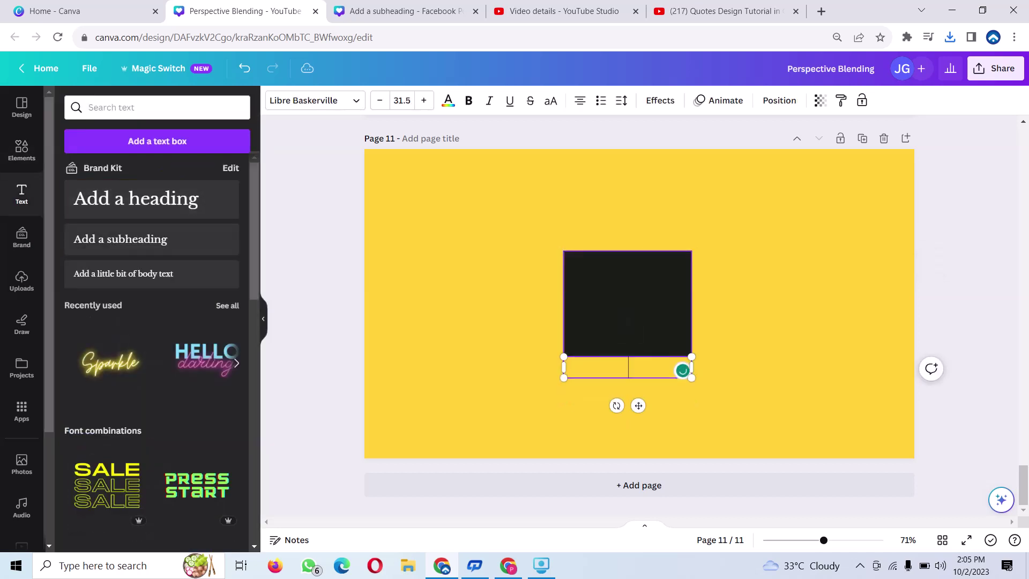
{"action": "type", "text": "S"}
{"action": "type", "text": "TAy"}
{"action": "key", "text": "BackSpace"}
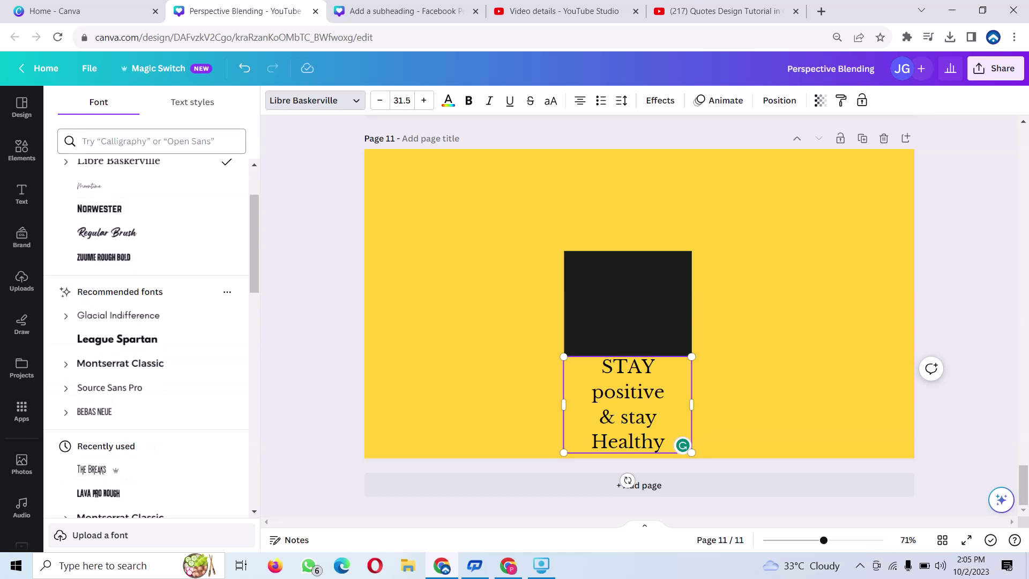
Search fonts for 'lava' and apply Lava Pro Grunge to HEALTHY and STAY
{"action": "left_click", "coordinate": [133, 141]}
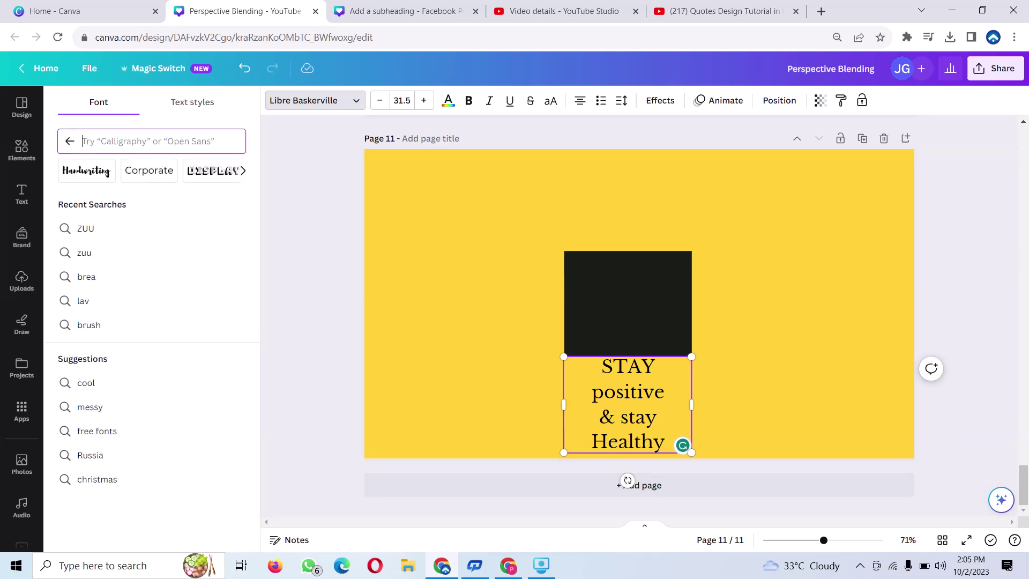
{"action": "type", "text": "lava"}
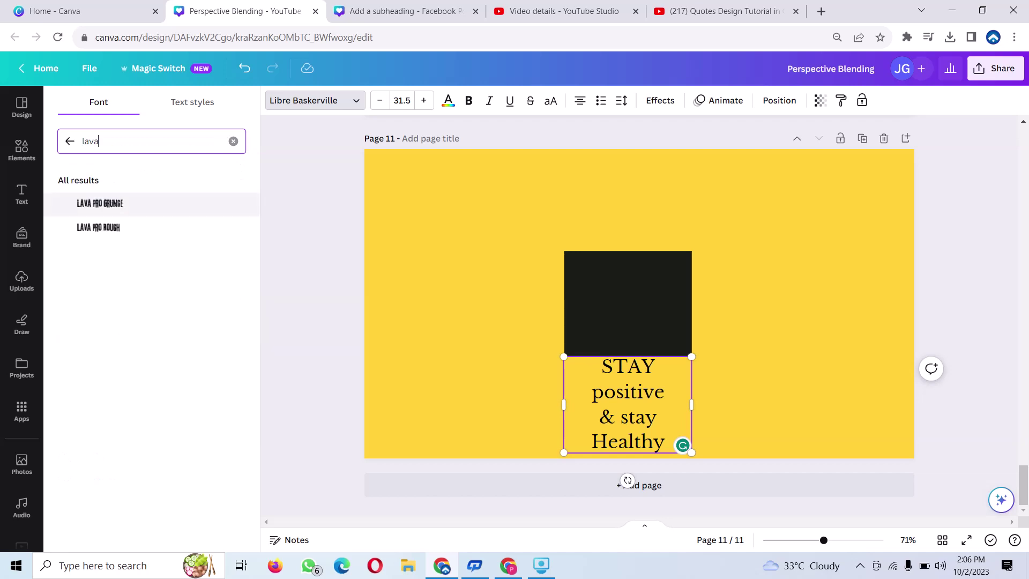
{"action": "left_click", "coordinate": [100, 203]}
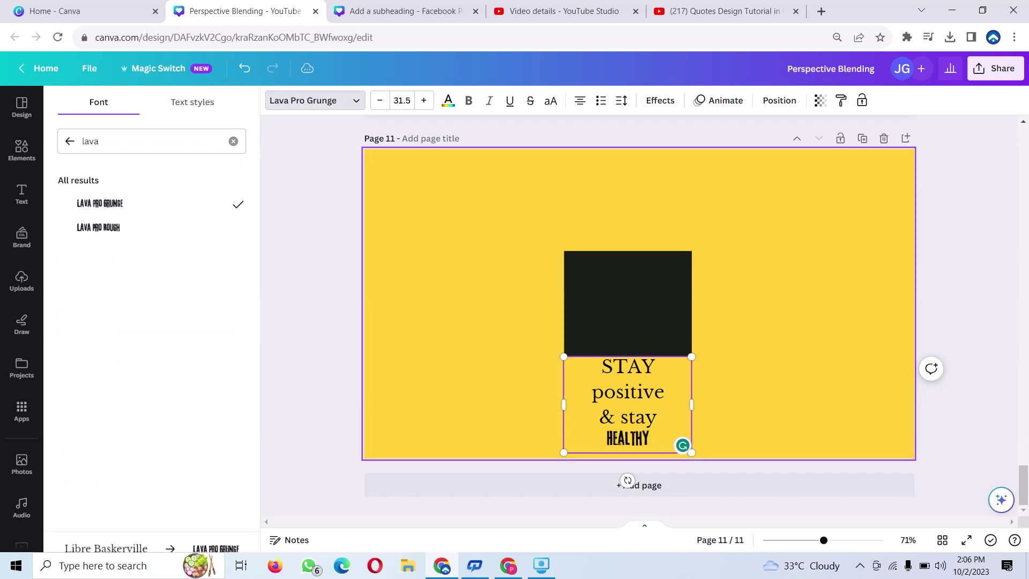
{"action": "double_click", "coordinate": [628, 366]}
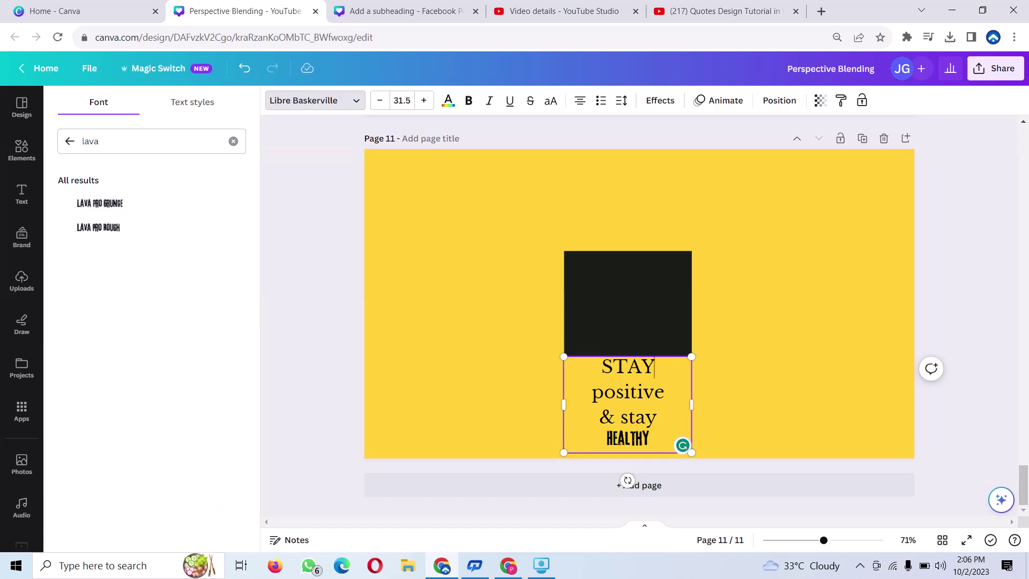
{"action": "left_click", "coordinate": [99, 203]}
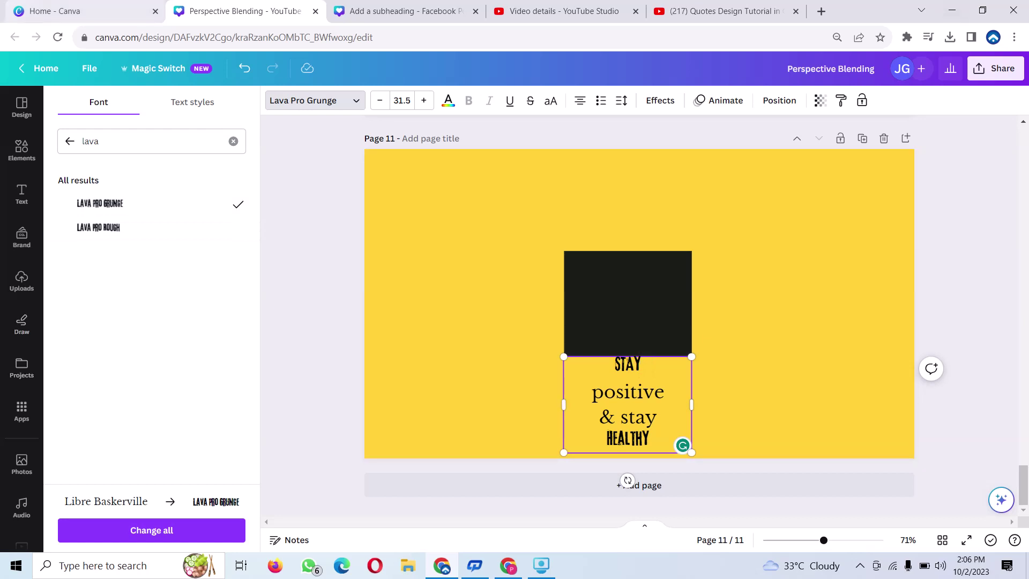
Enlarge STAY to font size 104
{"action": "left_click", "coordinate": [423, 101]}
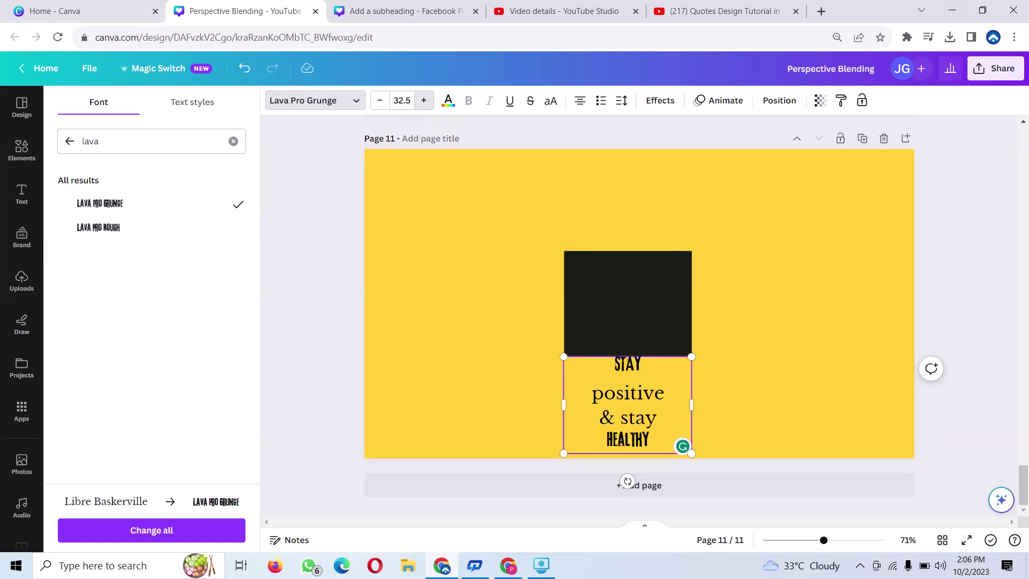
{"action": "left_click", "coordinate": [424, 100]}
{"action": "left_click", "coordinate": [424, 100]}
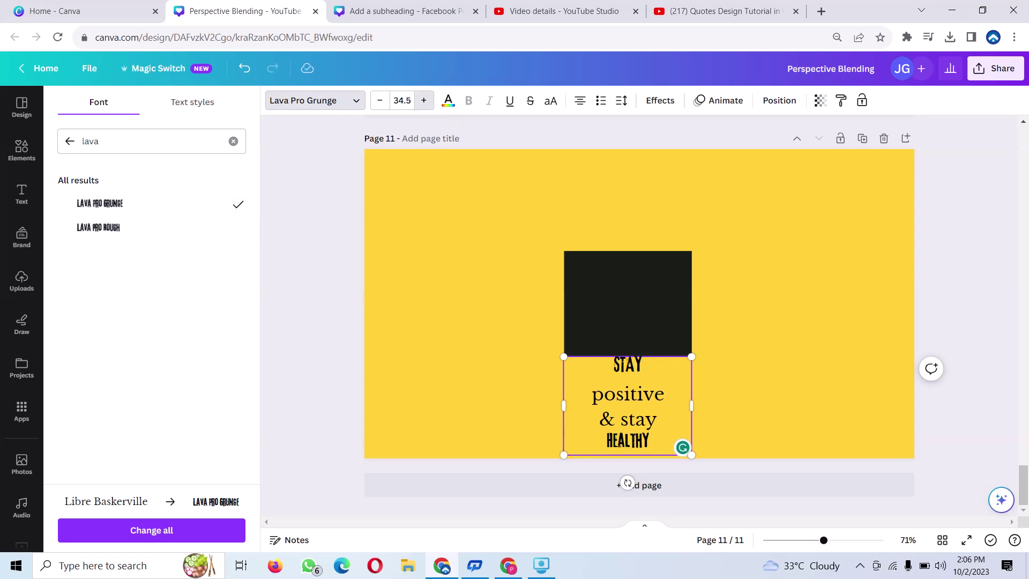
{"action": "left_click", "coordinate": [423, 100]}
{"action": "left_click", "coordinate": [424, 101]}
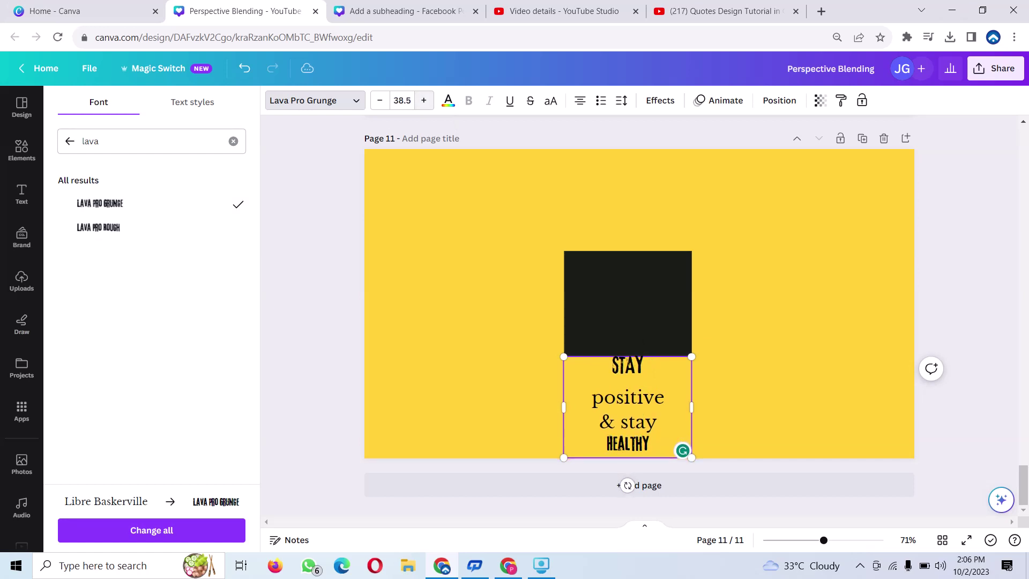
{"action": "left_click", "coordinate": [423, 100]}
{"action": "left_click", "coordinate": [423, 101]}
{"action": "left_click", "coordinate": [423, 101]}
{"action": "left_click", "coordinate": [423, 100]}
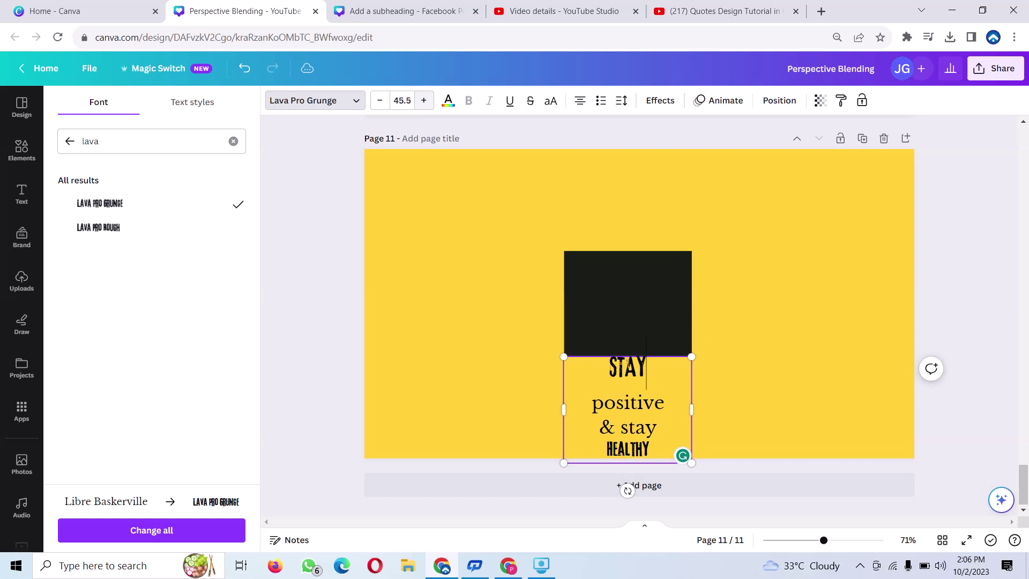
{"action": "left_click", "coordinate": [401, 100]}
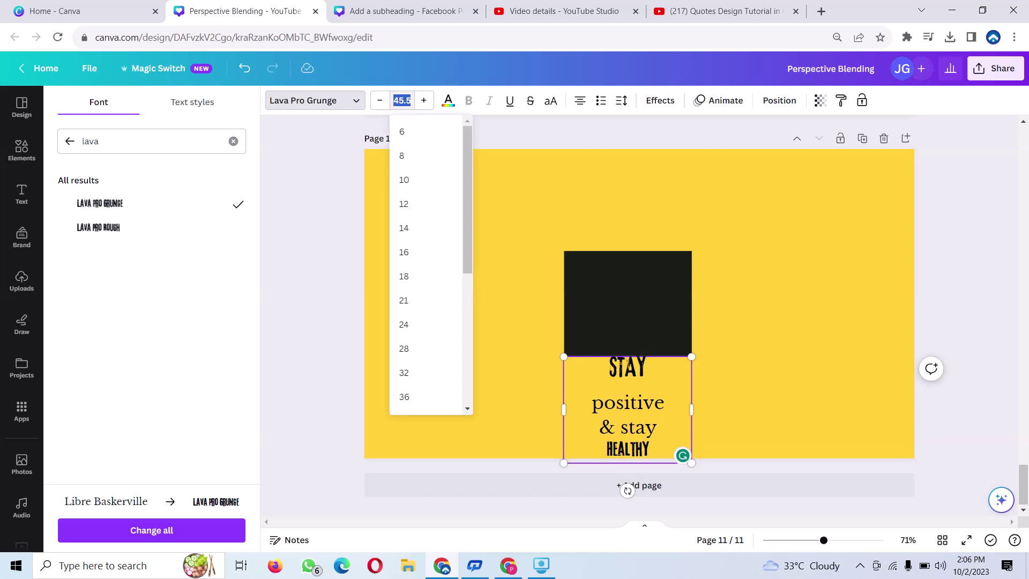
{"action": "scroll", "coordinate": [426, 268], "scroll_direction": "down", "scroll_amount": 5}
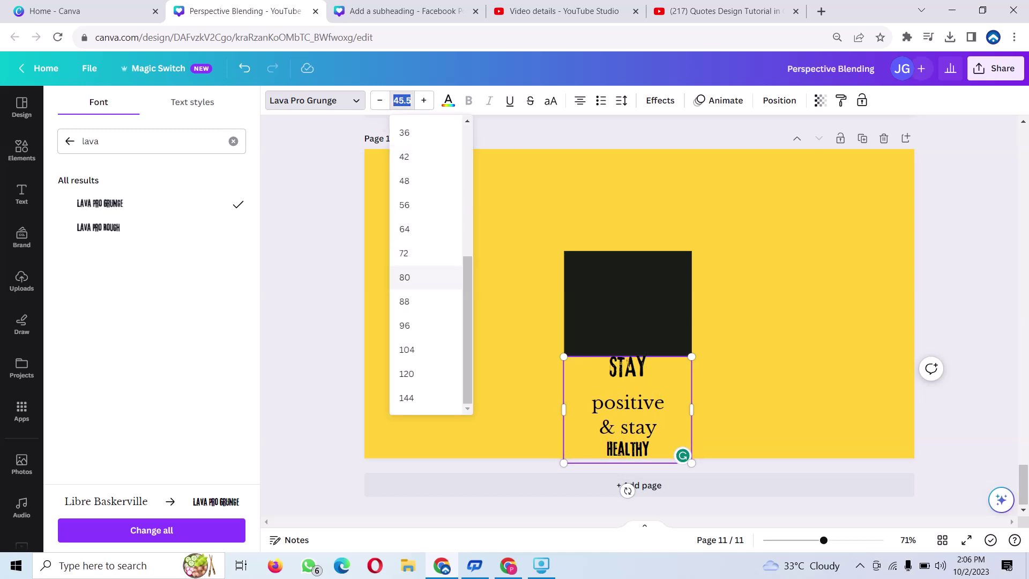
{"action": "left_click", "coordinate": [406, 349]}
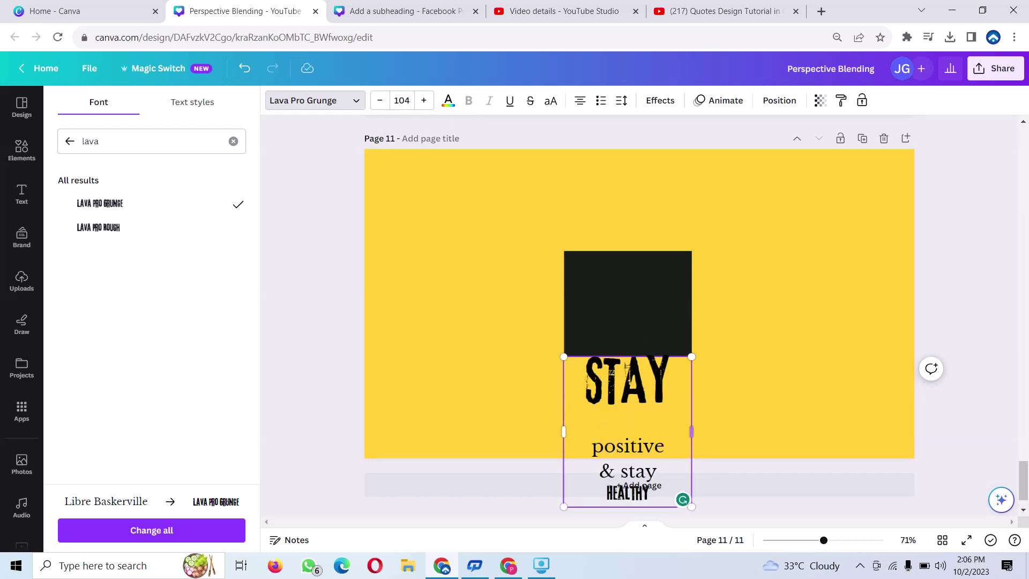
Move the quote onto the black square, set HEALTHY to size 80, and nudge the group higher
{"action": "left_click", "coordinate": [717, 430]}
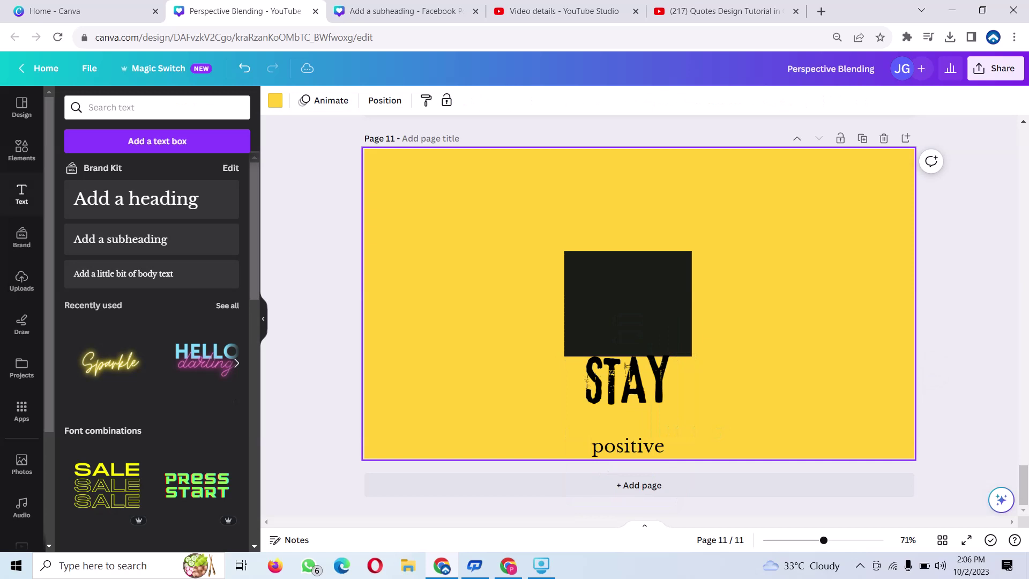
{"action": "left_click_drag", "start_coordinate": [627, 381], "coordinate": [632, 257]}
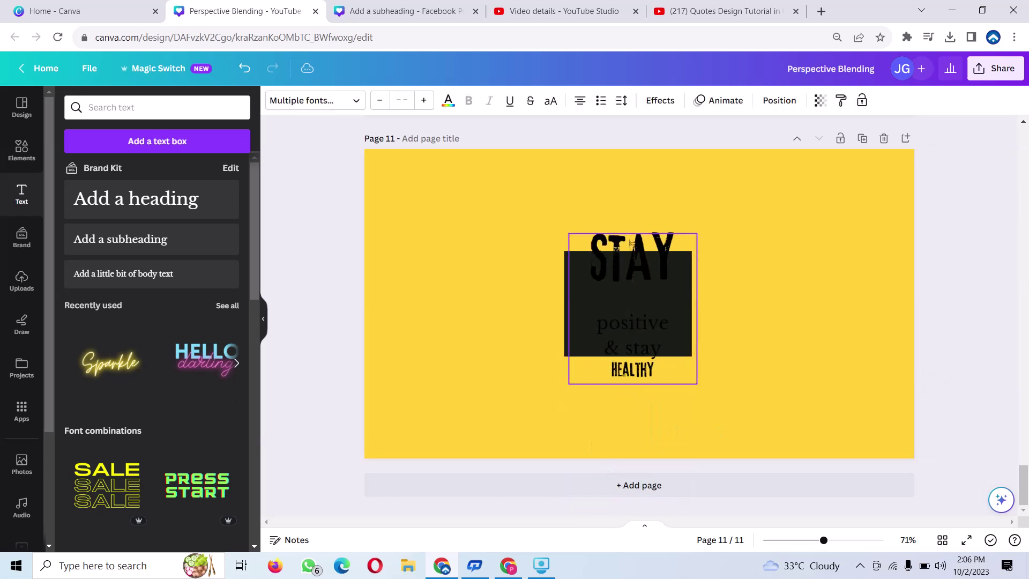
{"action": "left_click", "coordinate": [687, 376]}
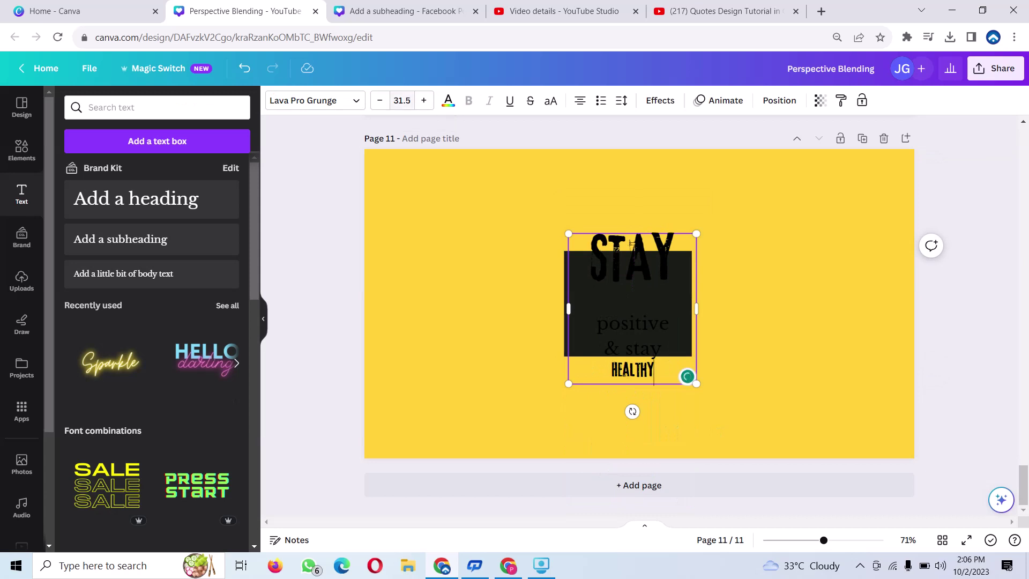
{"action": "left_click", "coordinate": [402, 101]}
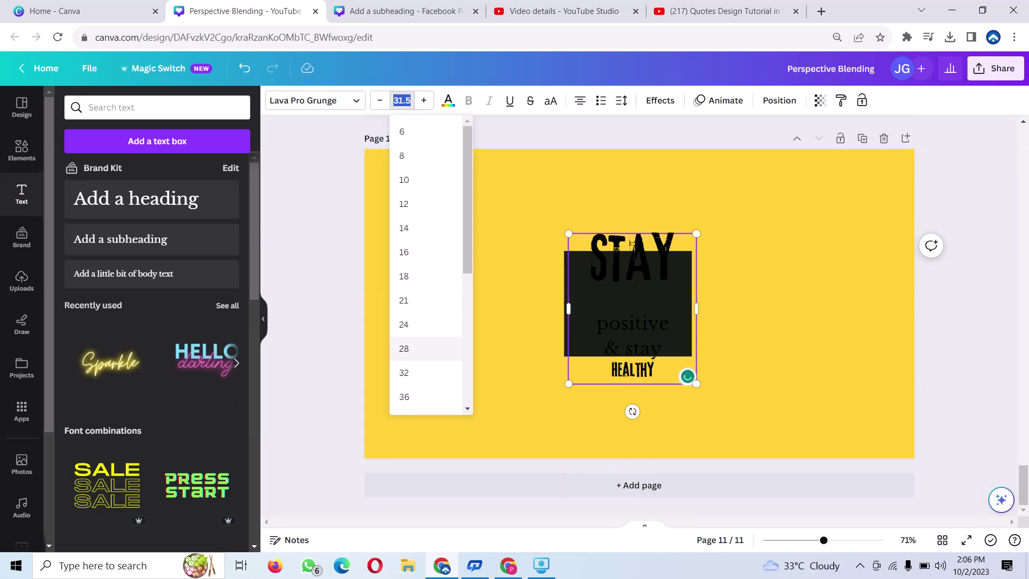
{"action": "scroll", "coordinate": [423, 327], "scroll_direction": "down", "scroll_amount": 2}
{"action": "scroll", "coordinate": [423, 330], "scroll_direction": "down", "scroll_amount": 1}
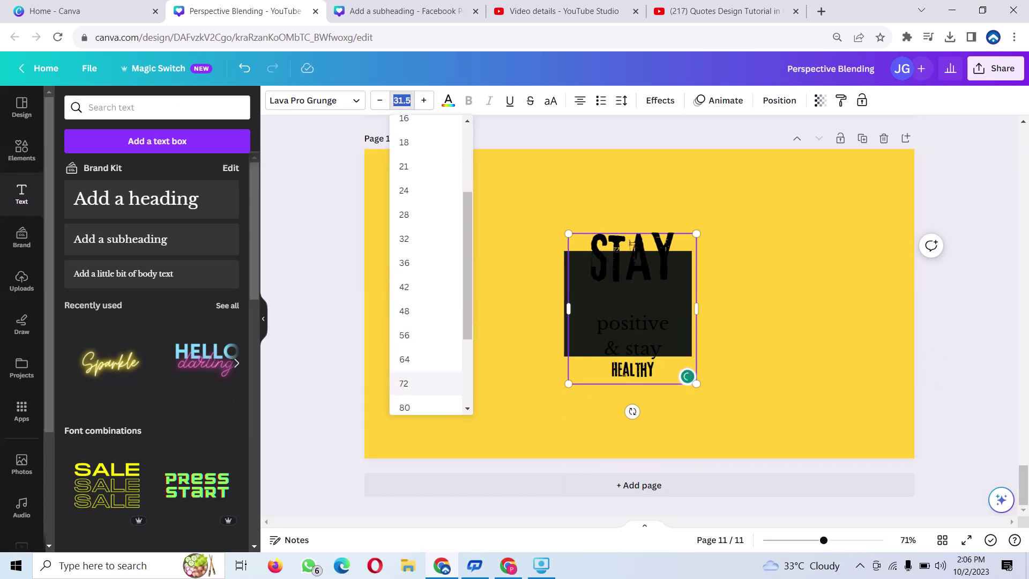
{"action": "left_click", "coordinate": [412, 407]}
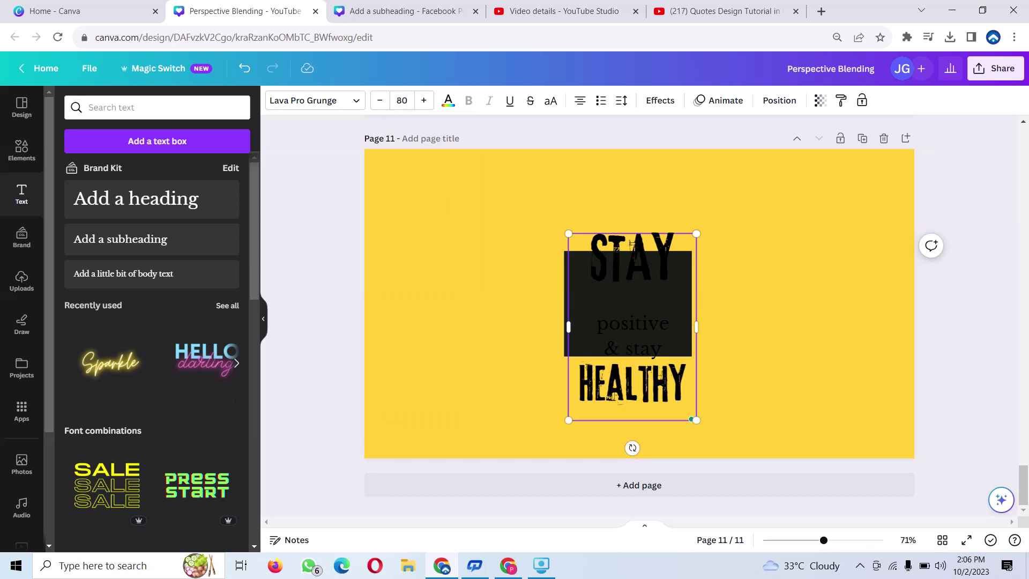
{"action": "key", "text": "Escape"}
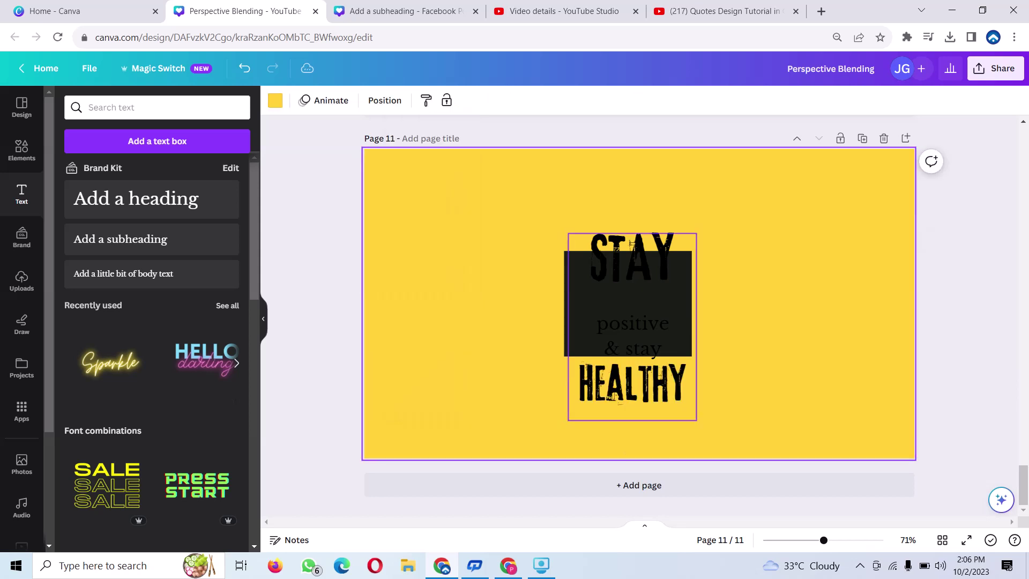
{"action": "left_click_drag", "start_coordinate": [632, 321], "coordinate": [632, 299]}
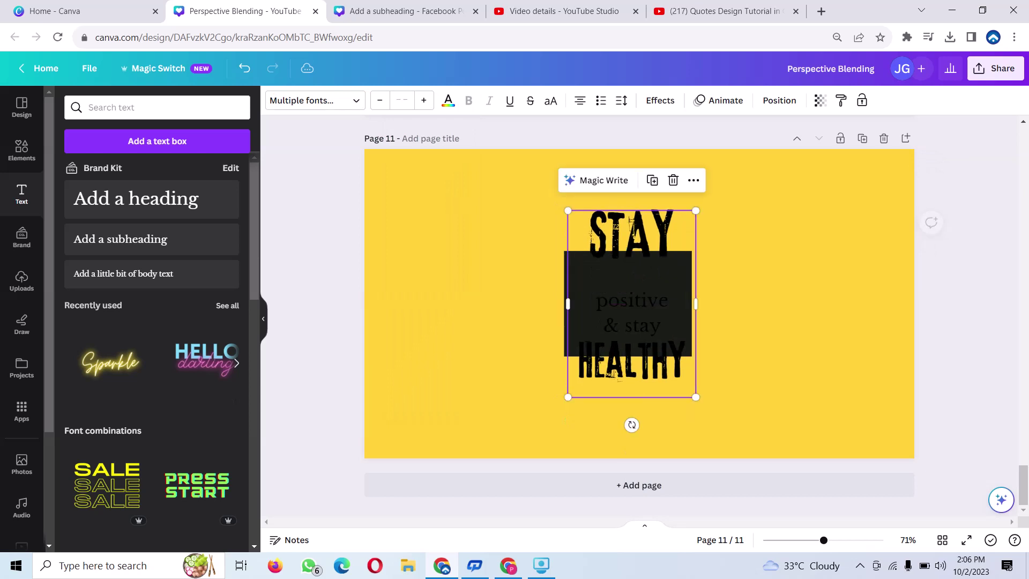
Highlight the whole STAY / positive & stay / HEALTHY quote and make it white
{"action": "double_click", "coordinate": [687, 390]}
{"action": "mouse_move", "coordinate": [687, 390]}
{"action": "left_mouse_down"}
{"action": "mouse_move", "coordinate": [624, 375]}
{"action": "mouse_move", "coordinate": [590, 226]}
{"action": "left_mouse_up"}
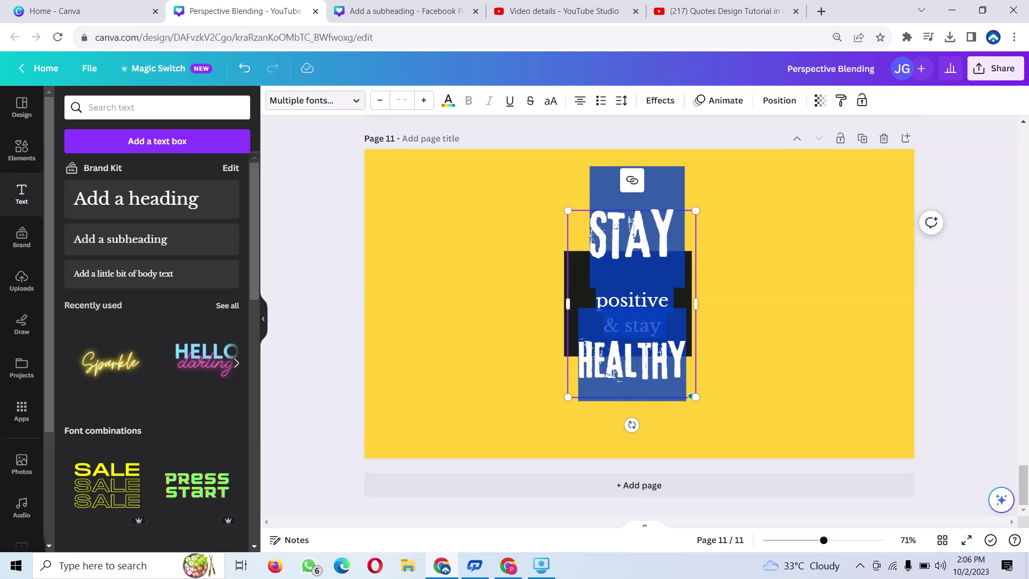
{"action": "left_click", "coordinate": [448, 101]}
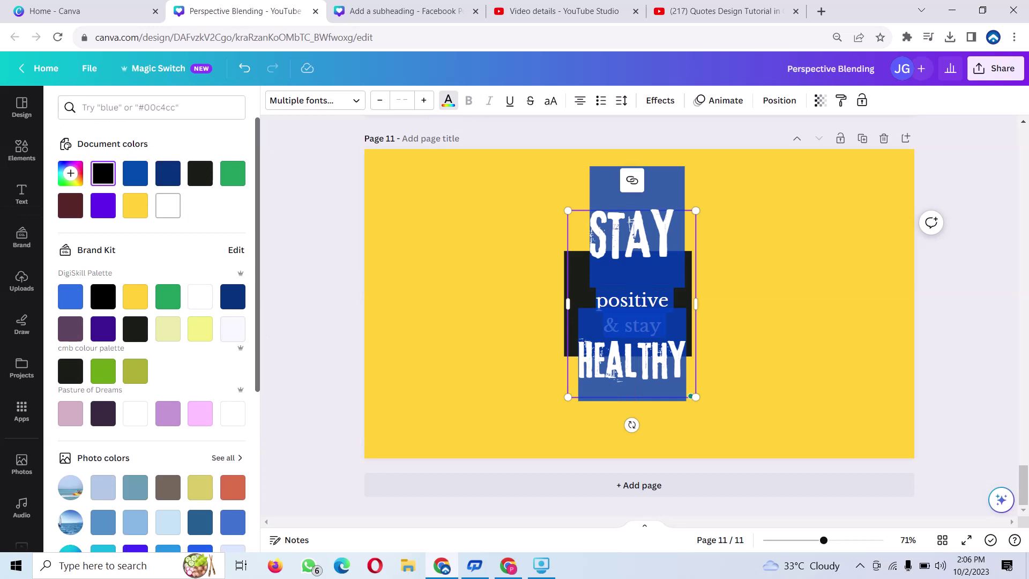
{"action": "left_click", "coordinate": [168, 205]}
{"action": "key", "text": "Escape"}
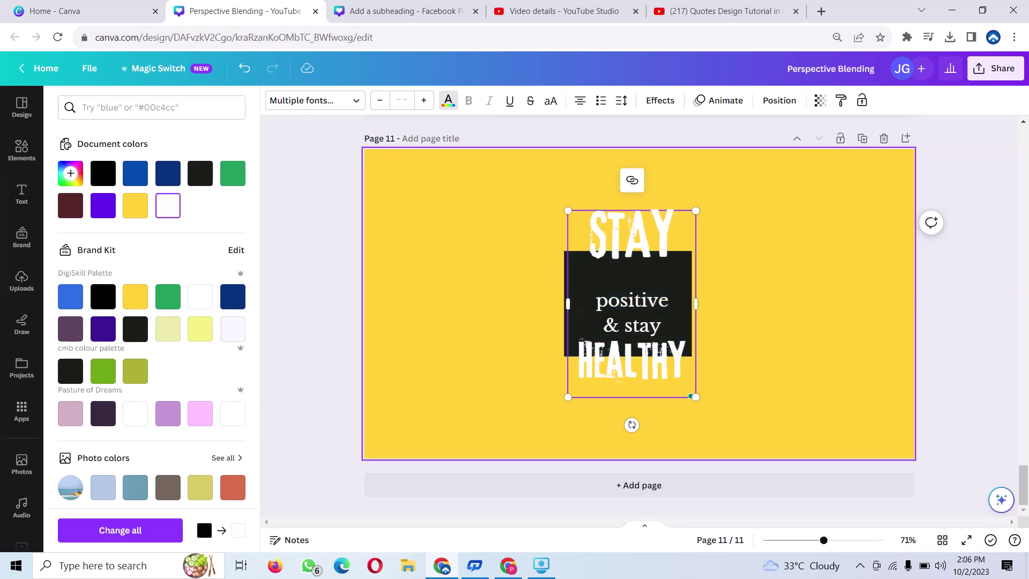
{"action": "key", "text": "Escape"}
{"action": "left_click", "coordinate": [631, 311]}
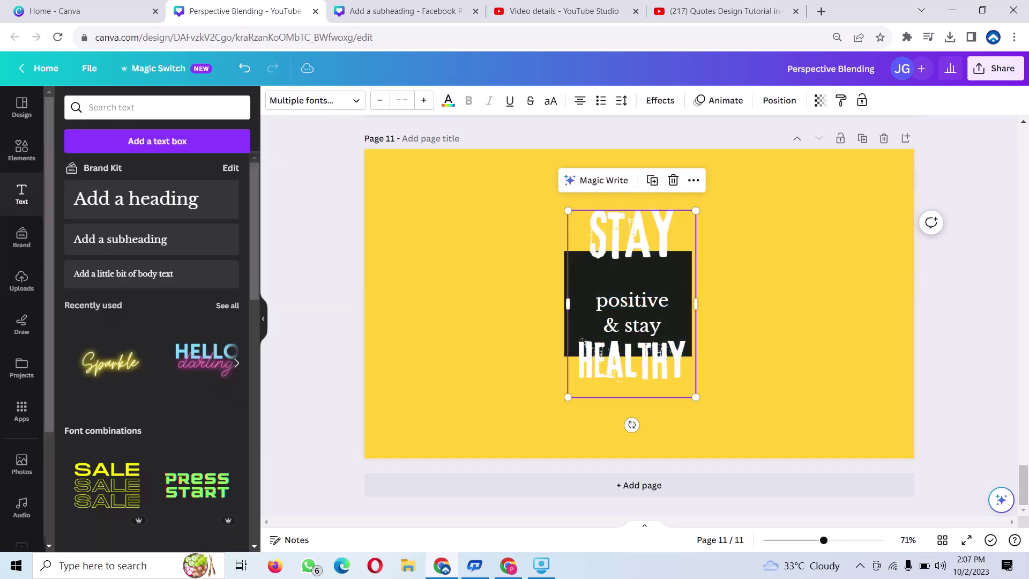
Switch 'positive' and 'HEALTHY' to the bold Breaking Rules font
{"action": "left_click", "coordinate": [668, 300]}
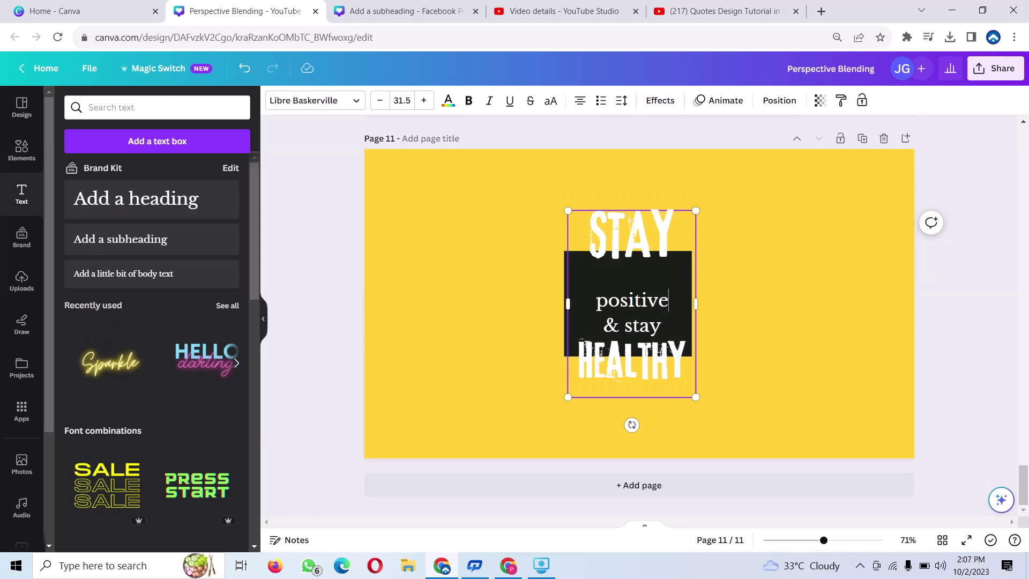
{"action": "left_click", "coordinate": [314, 101]}
{"action": "left_click", "coordinate": [111, 298]}
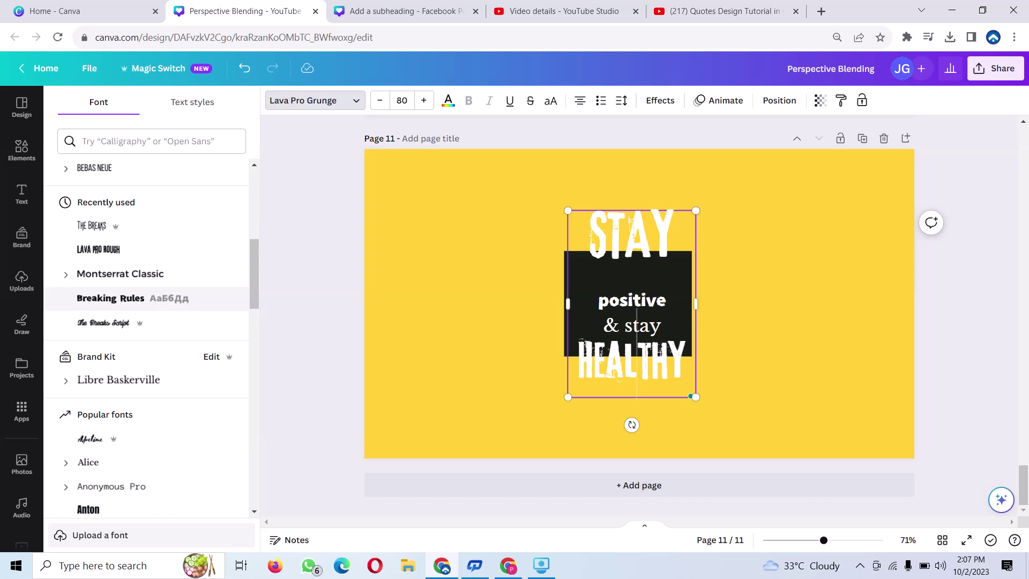
{"action": "left_click", "coordinate": [111, 297]}
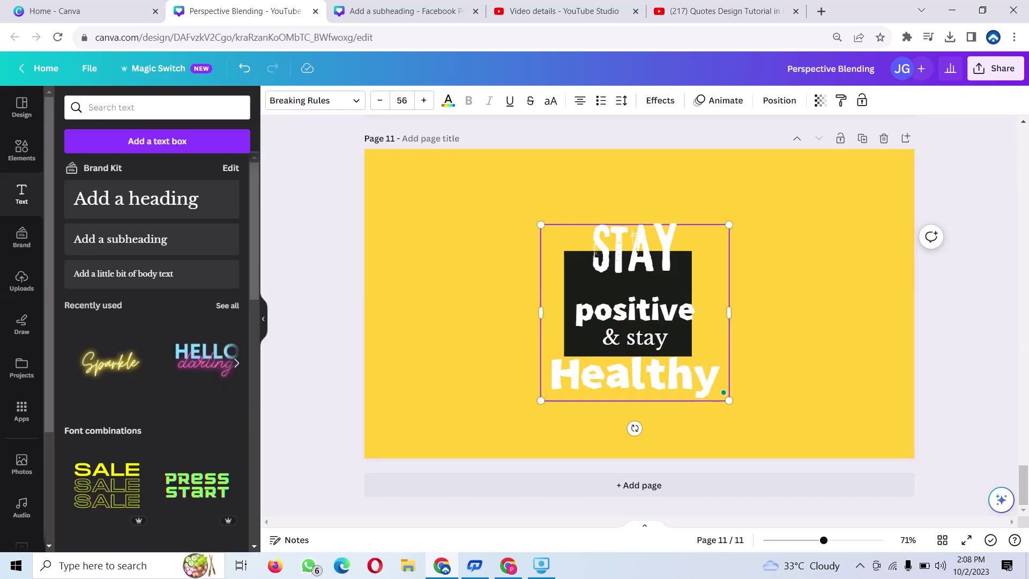
{"action": "left_click", "coordinate": [621, 100]}
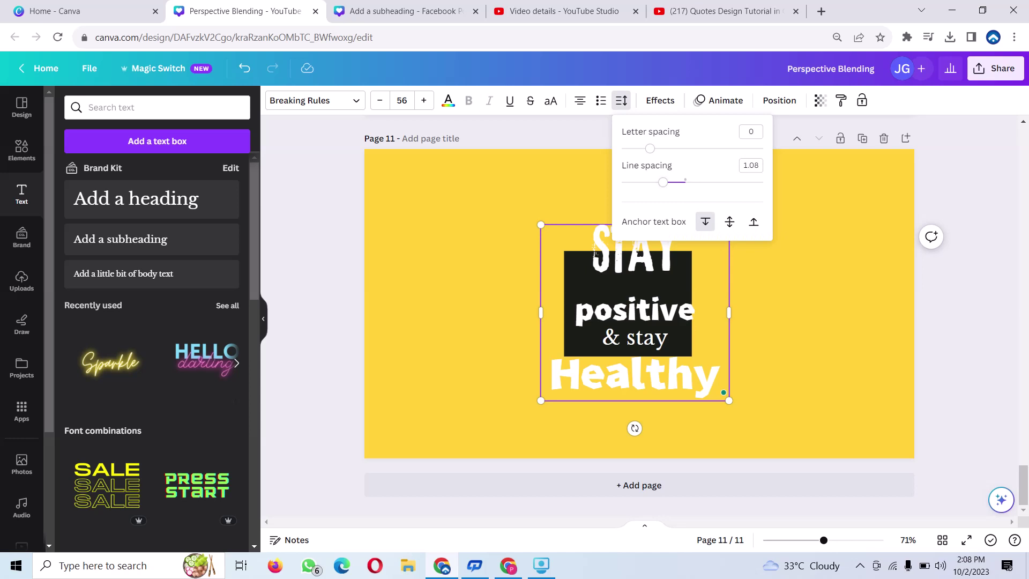
Tighten the quote's line spacing to about 0.6 and nudge the text group down-left
{"action": "mouse_move", "coordinate": [663, 182]}
{"action": "left_mouse_down"}
{"action": "mouse_move", "coordinate": [621, 183]}
{"action": "mouse_move", "coordinate": [641, 182]}
{"action": "left_mouse_up"}
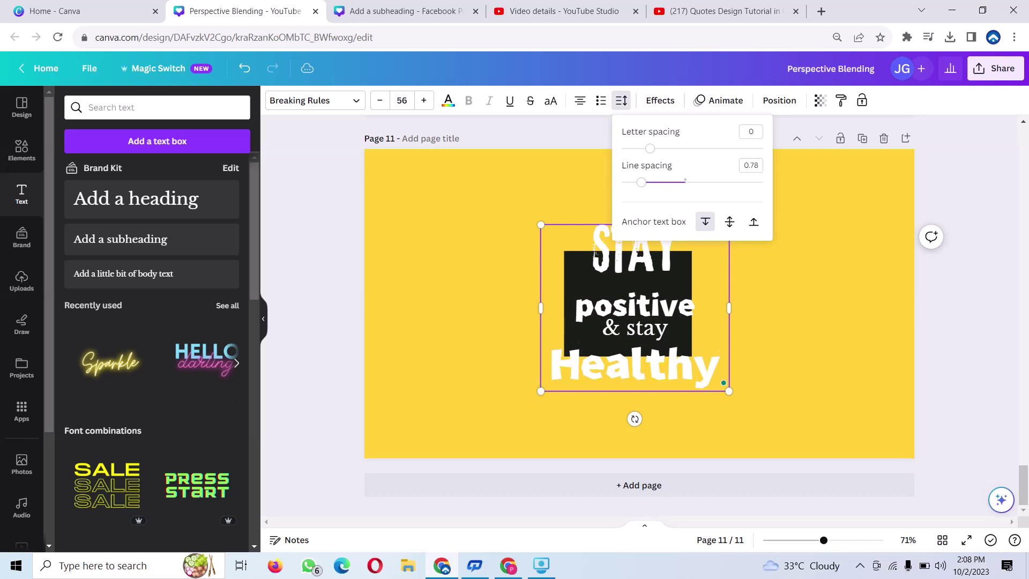
{"action": "key", "text": "Escape"}
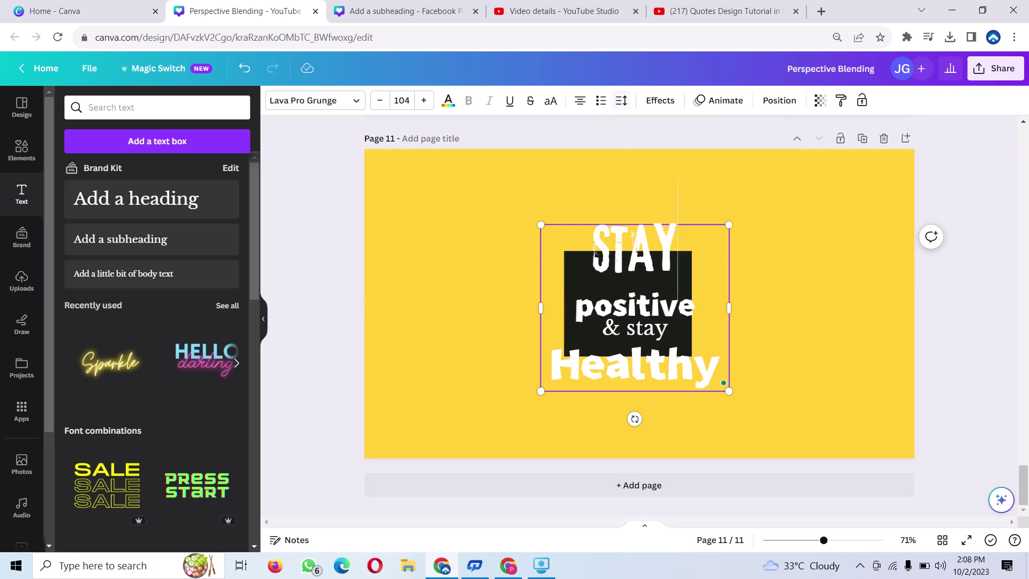
{"action": "left_click", "coordinate": [621, 100]}
{"action": "left_click_drag", "start_coordinate": [663, 183], "coordinate": [628, 182]}
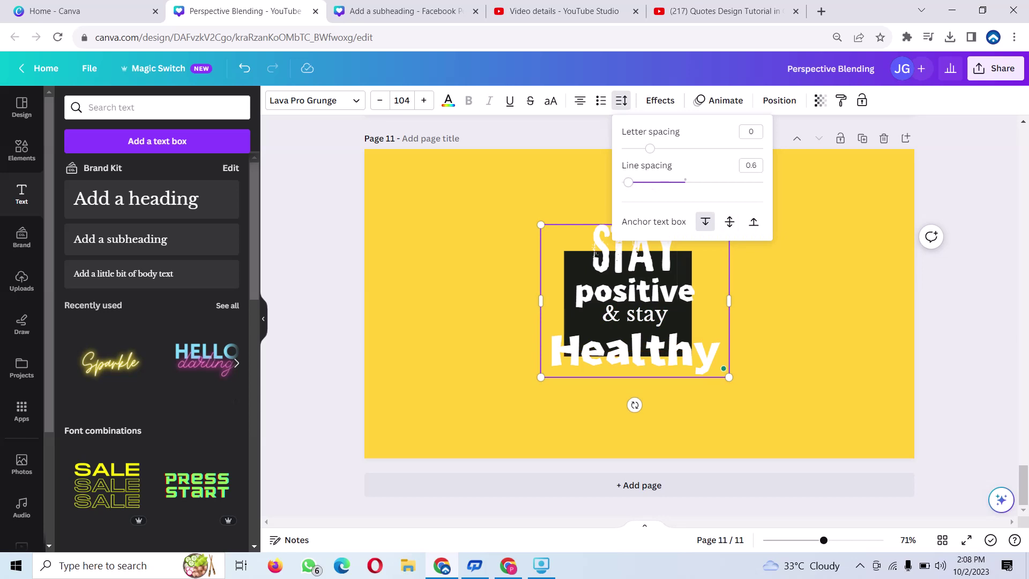
{"action": "key", "text": "Escape"}
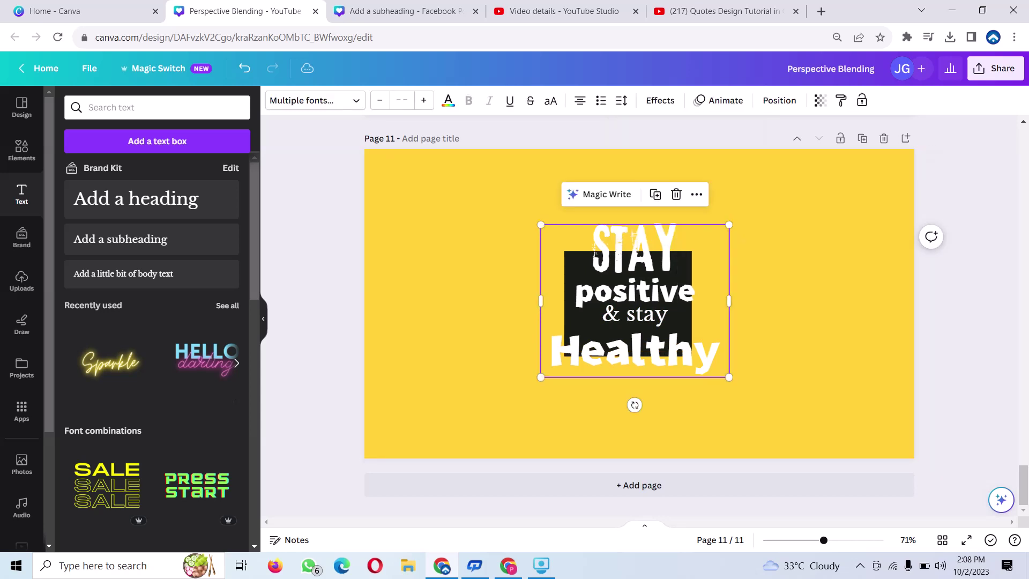
{"action": "left_click_drag", "start_coordinate": [595, 252], "coordinate": [593, 255]}
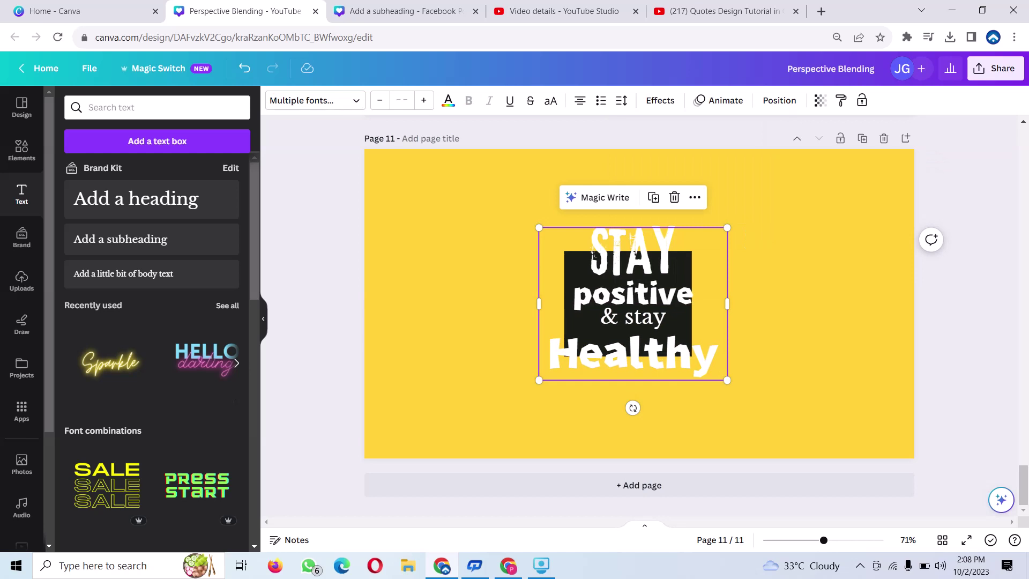
{"action": "left_click", "coordinate": [721, 371]}
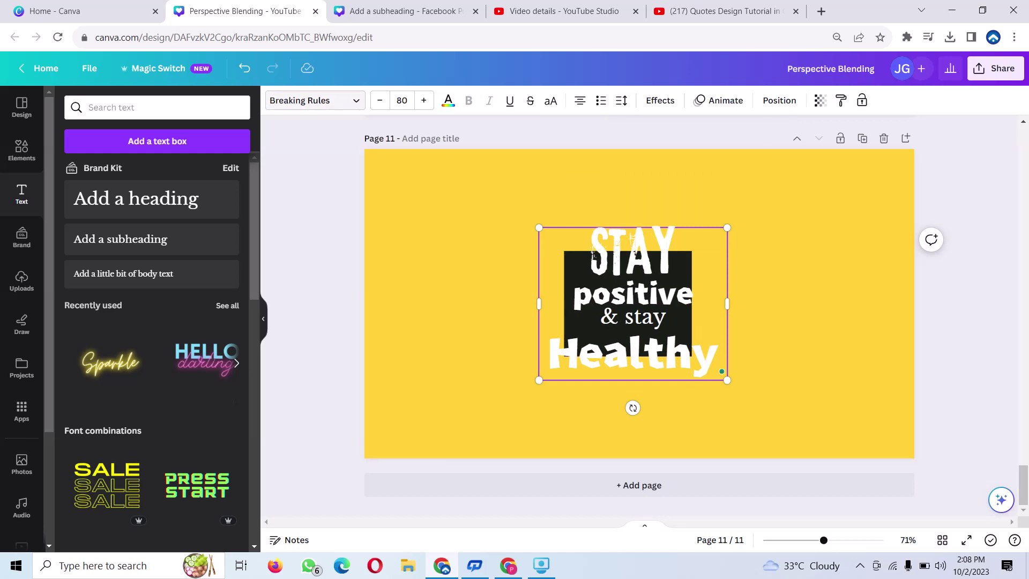
Search fonts for 'lav' and set the Healthy line back to Lava Pro Grunge
{"action": "left_click", "coordinate": [315, 100]}
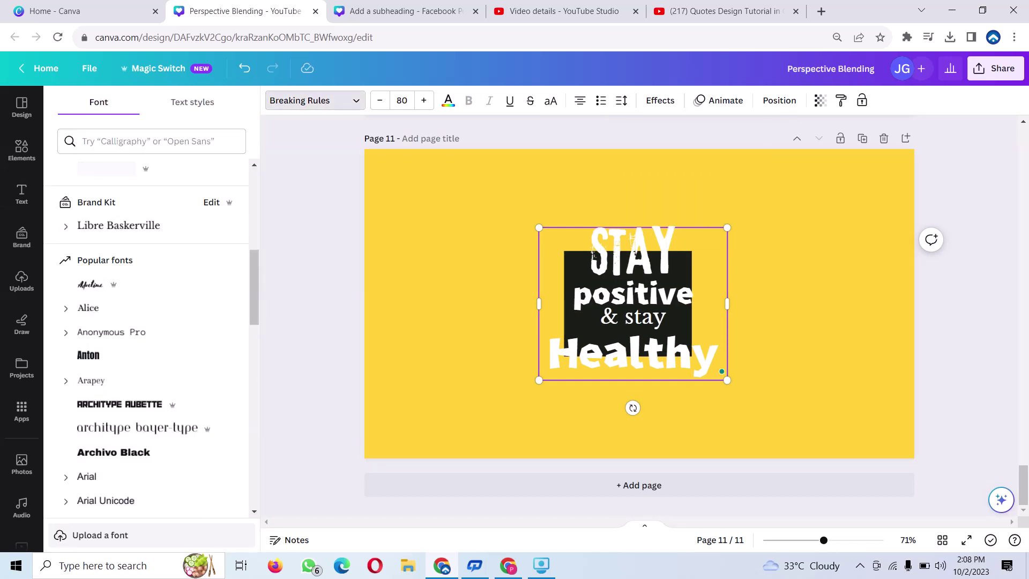
{"action": "left_click", "coordinate": [152, 141]}
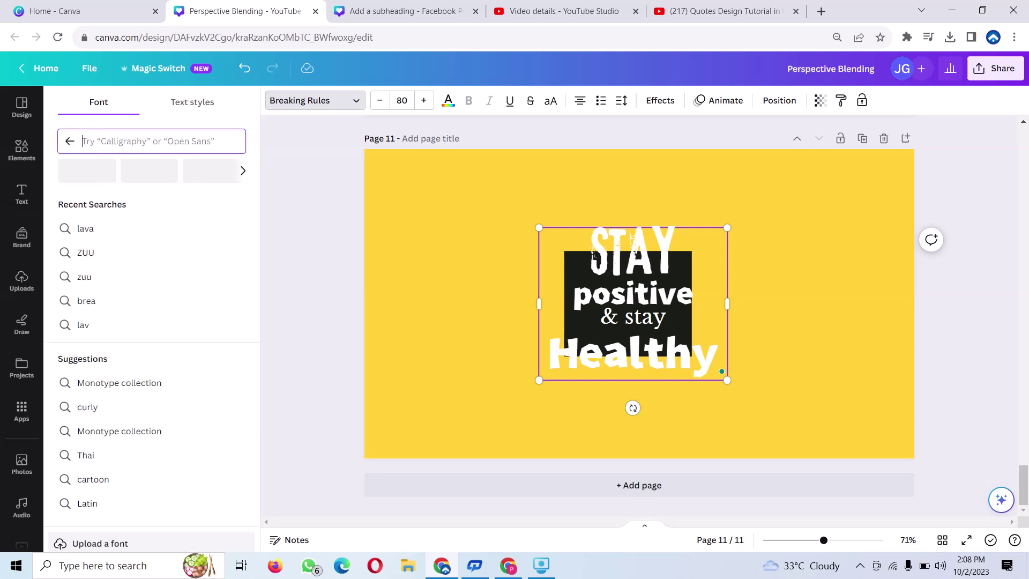
{"action": "type", "text": "la"}
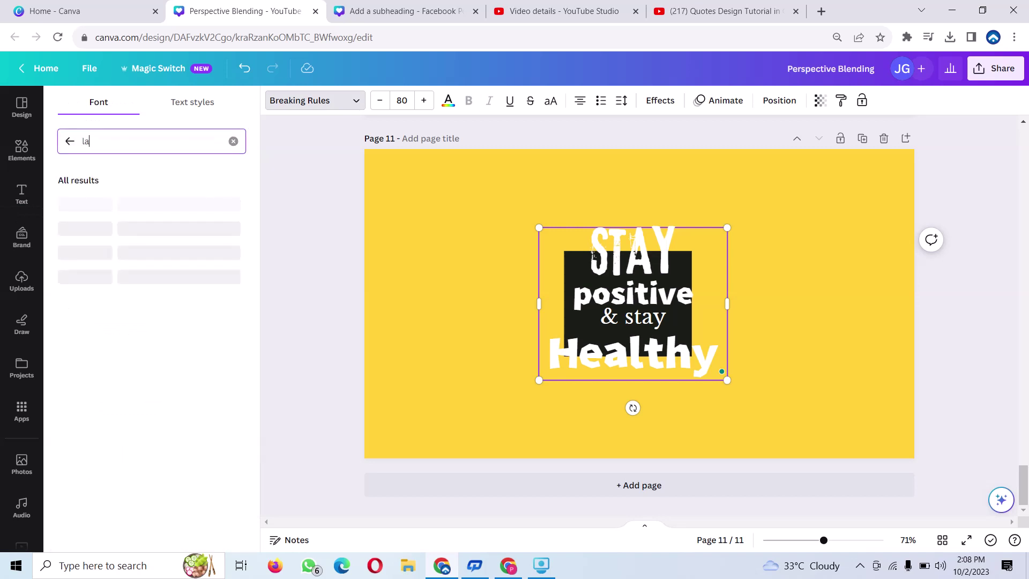
{"action": "type", "text": "va"}
{"action": "left_click", "coordinate": [99, 203]}
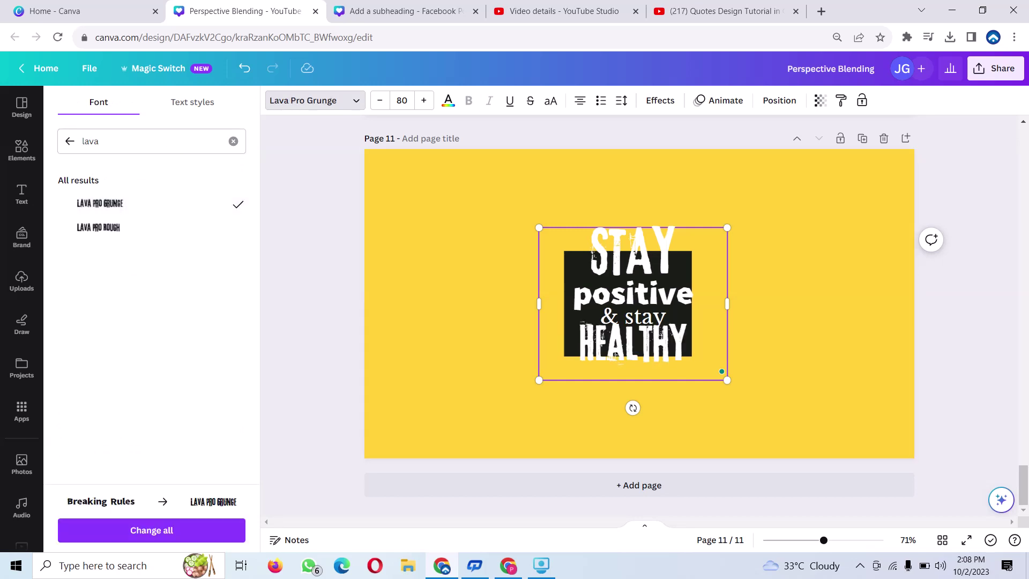
Increase HEALTHY's font size step by step to 105
{"action": "left_click", "coordinate": [423, 100]}
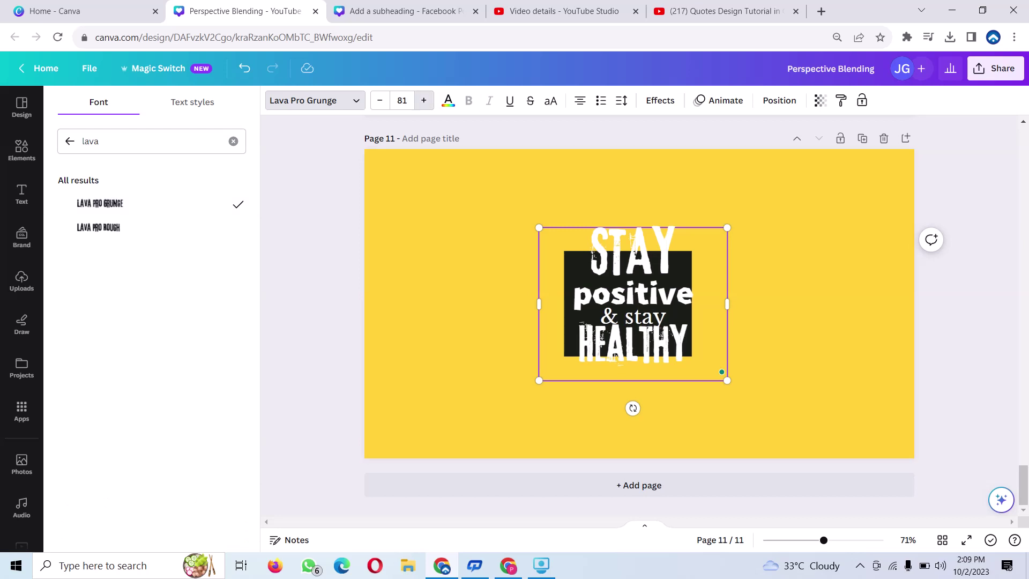
{"action": "left_click", "coordinate": [423, 100]}
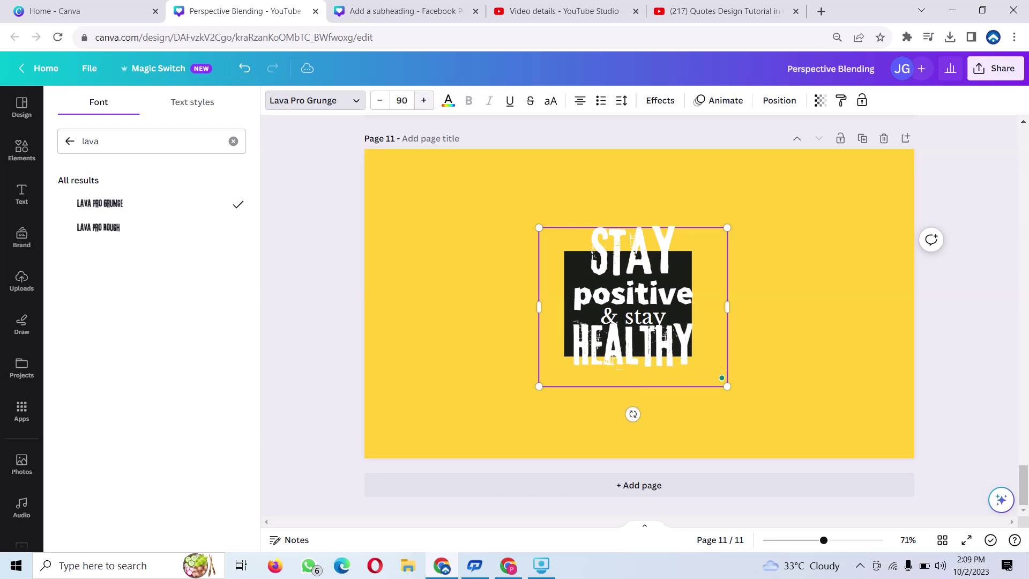
{"action": "left_click", "coordinate": [423, 100]}
{"action": "left_click", "coordinate": [423, 100]}
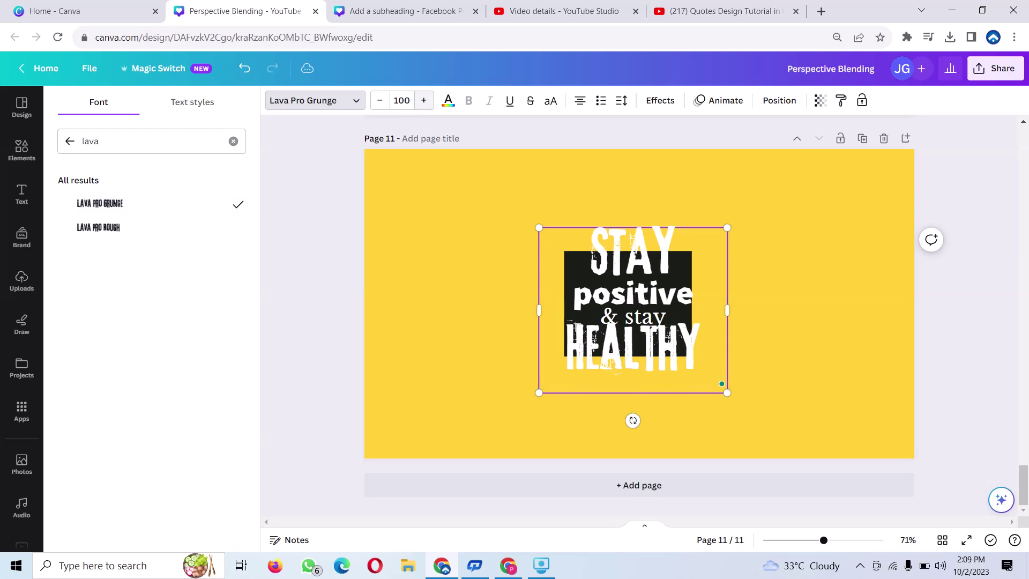
{"action": "left_click", "coordinate": [423, 100]}
{"action": "left_click", "coordinate": [424, 100]}
{"action": "left_click", "coordinate": [424, 100]}
{"action": "left_click", "coordinate": [423, 100]}
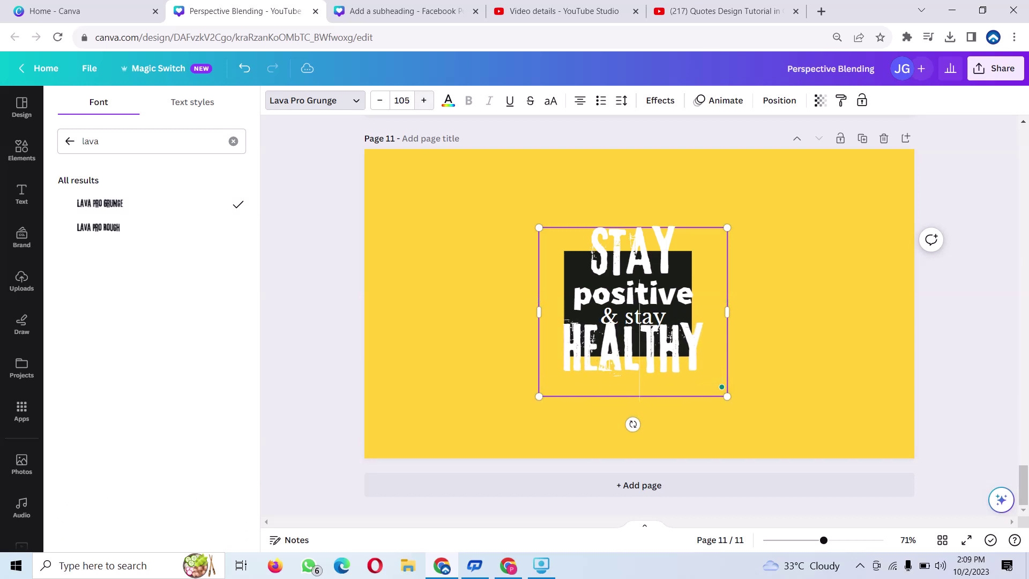
{"action": "left_click", "coordinate": [423, 101]}
{"action": "left_click", "coordinate": [424, 100]}
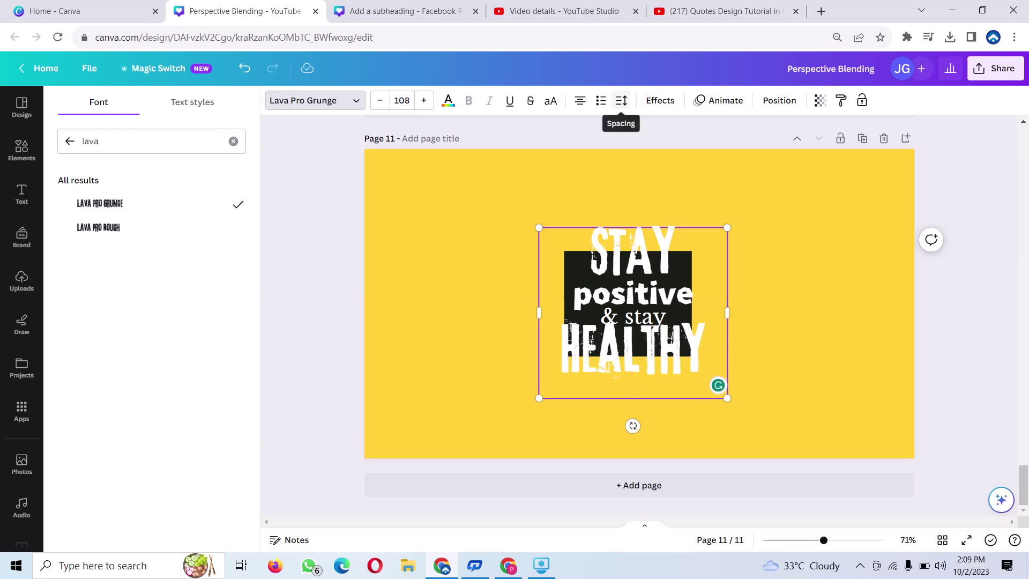
Loosen the line spacing to 1.4 and reduce the quote's font size to about 102
{"action": "left_click", "coordinate": [622, 100]}
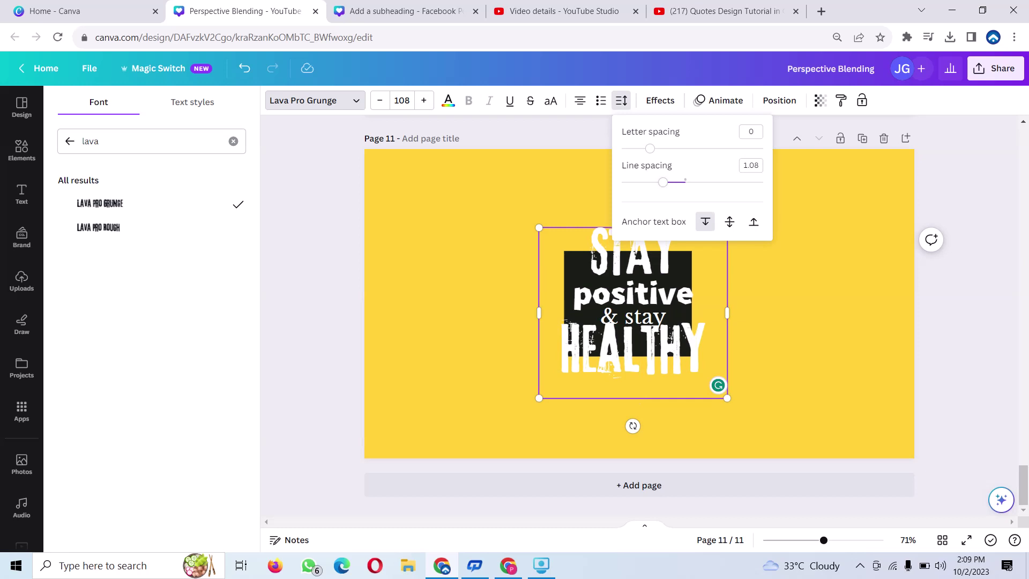
{"action": "left_click_drag", "start_coordinate": [663, 182], "coordinate": [685, 182]}
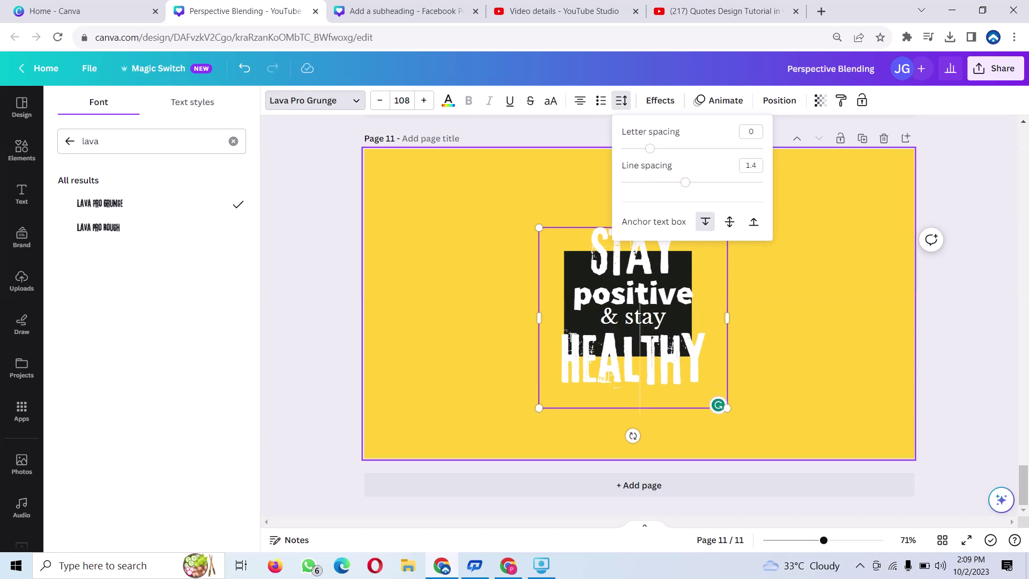
{"action": "left_click", "coordinate": [402, 100]}
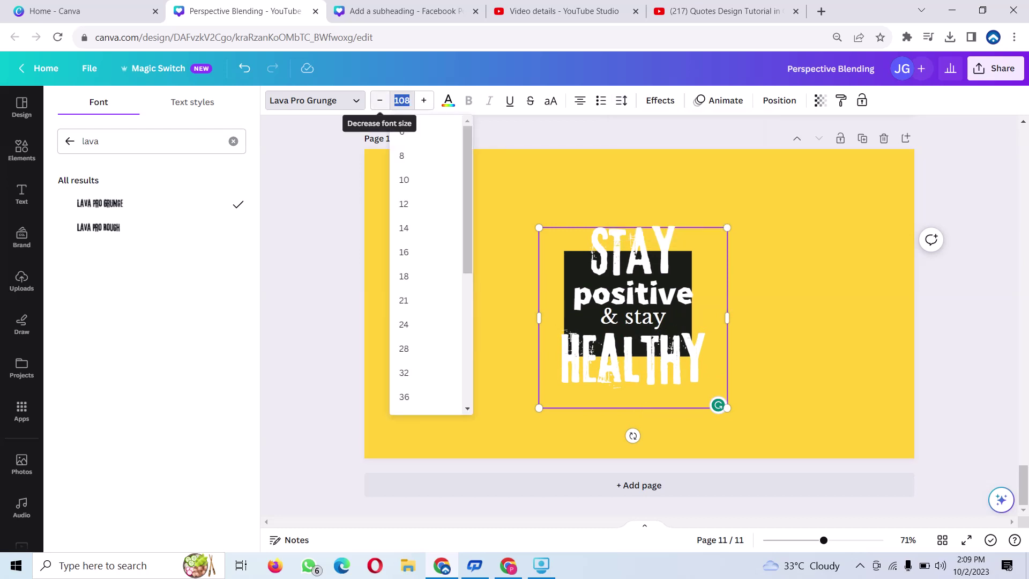
{"action": "left_click", "coordinate": [379, 100]}
{"action": "left_click", "coordinate": [379, 100]}
{"action": "double_click", "coordinate": [379, 100]}
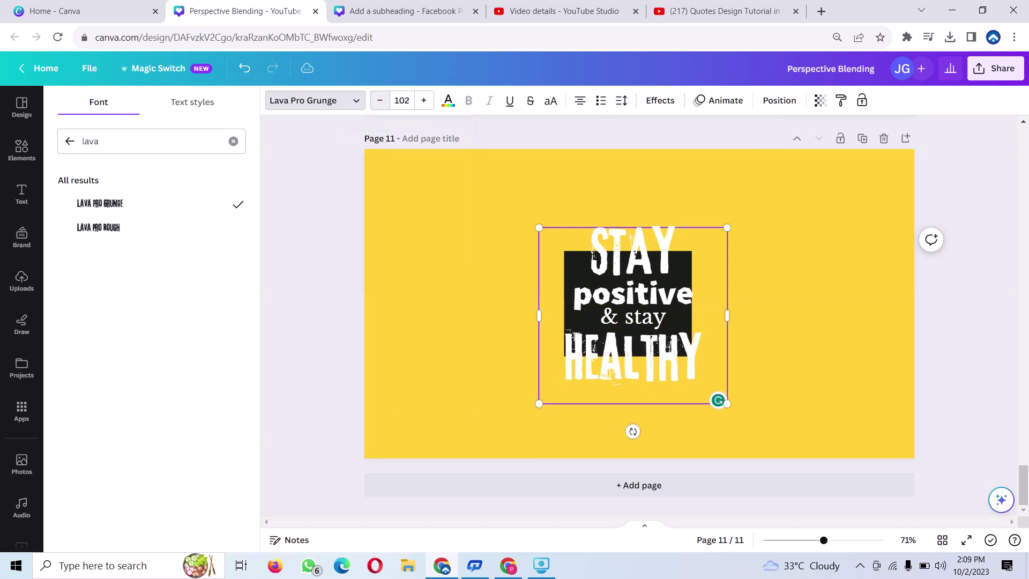
{"action": "left_click", "coordinate": [379, 100]}
{"action": "triple_click", "coordinate": [379, 100]}
{"action": "left_click", "coordinate": [380, 100]}
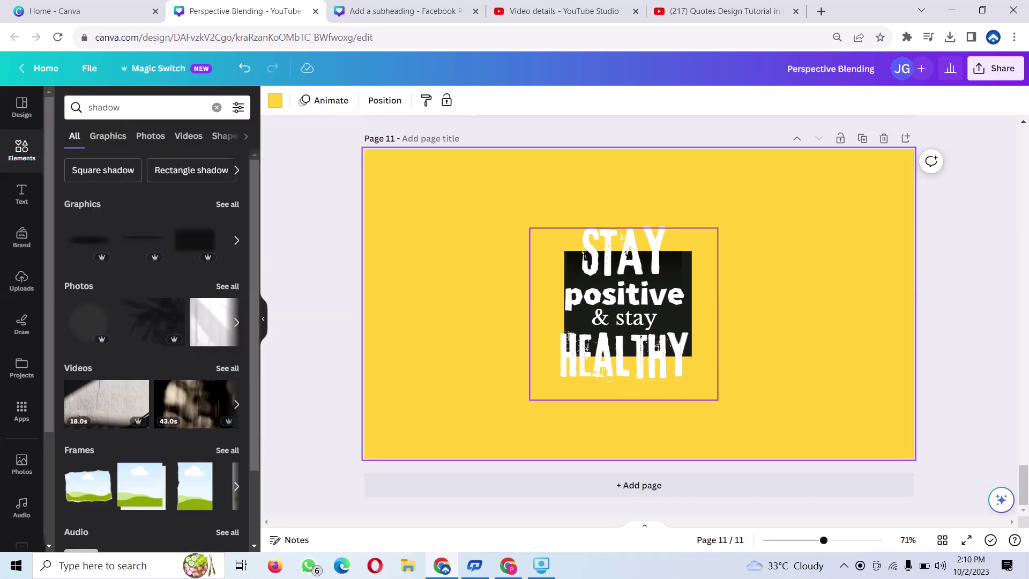
Add a horizontal shadow graphic, shrink it to a thin strip, and place a copy on STAY
{"action": "left_click_drag", "start_coordinate": [624, 313], "coordinate": [624, 311]}
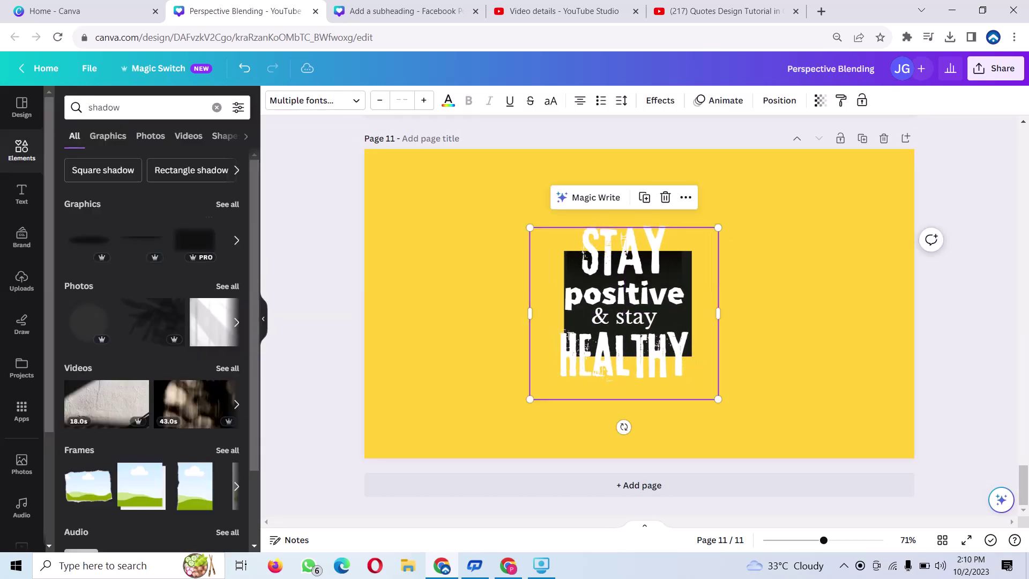
{"action": "left_click", "coordinate": [142, 239]}
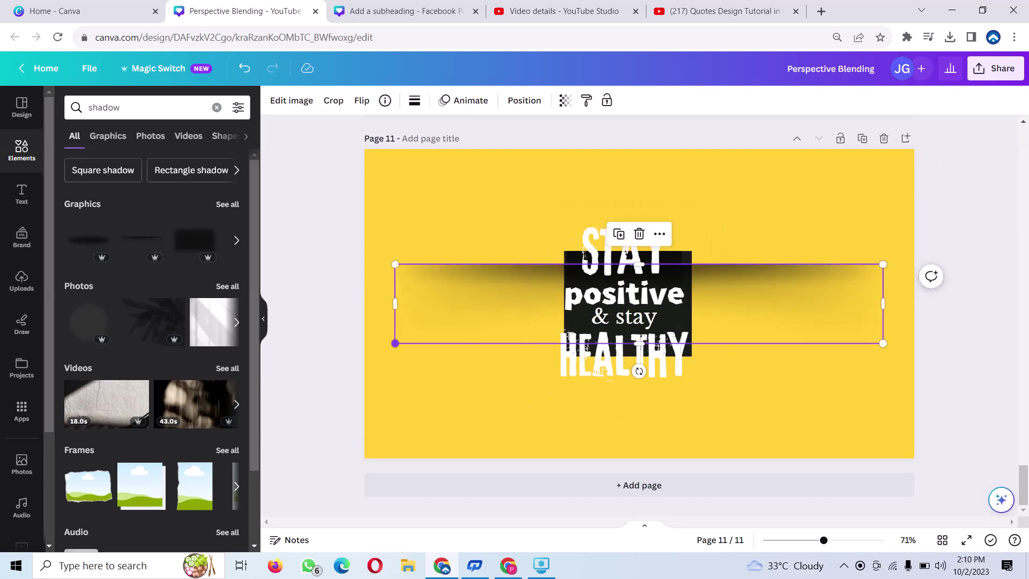
{"action": "left_click_drag", "start_coordinate": [395, 343], "coordinate": [729, 290]}
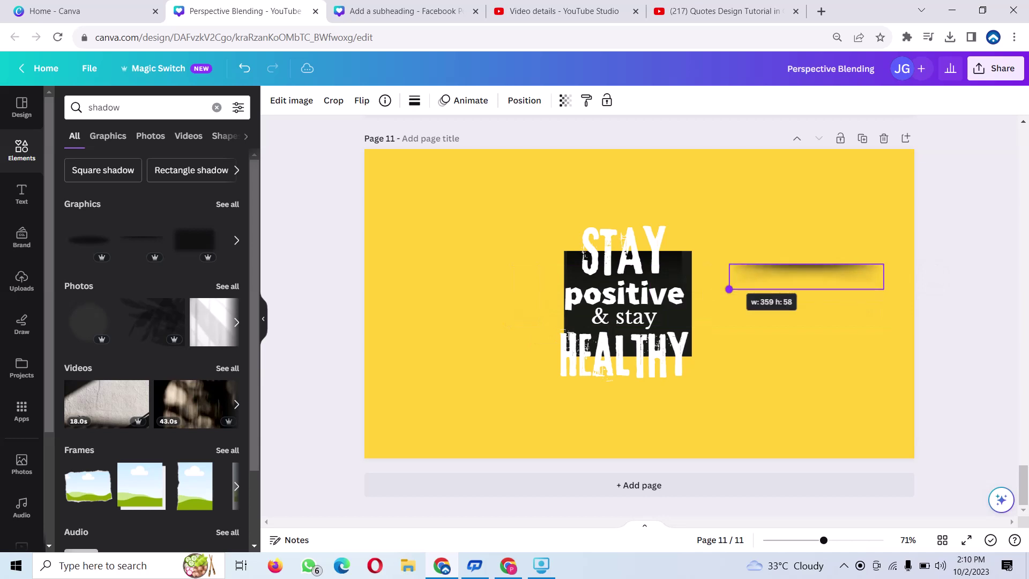
{"action": "left_click_drag", "start_coordinate": [728, 289], "coordinate": [765, 283]}
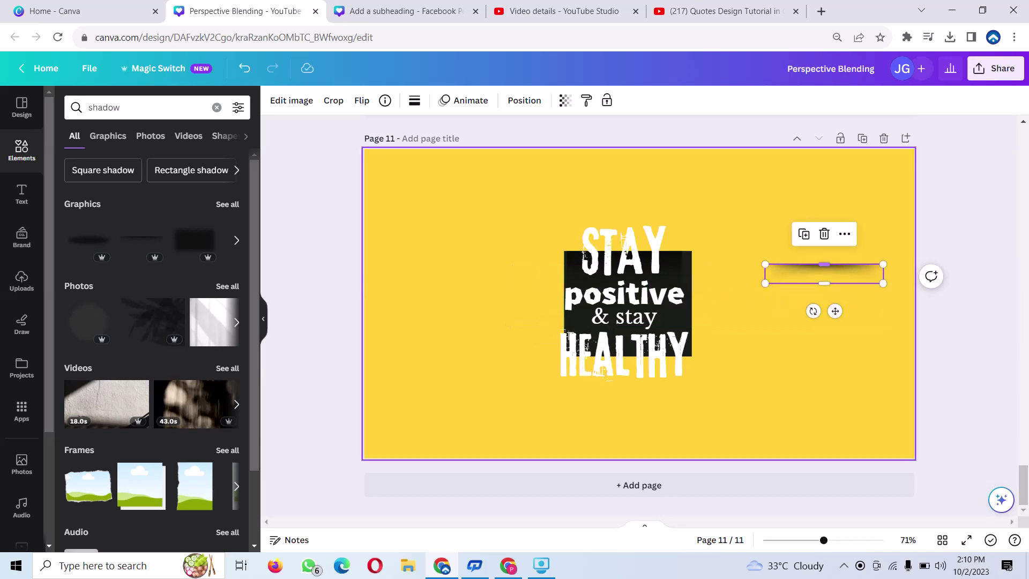
{"action": "left_click", "coordinate": [804, 234]}
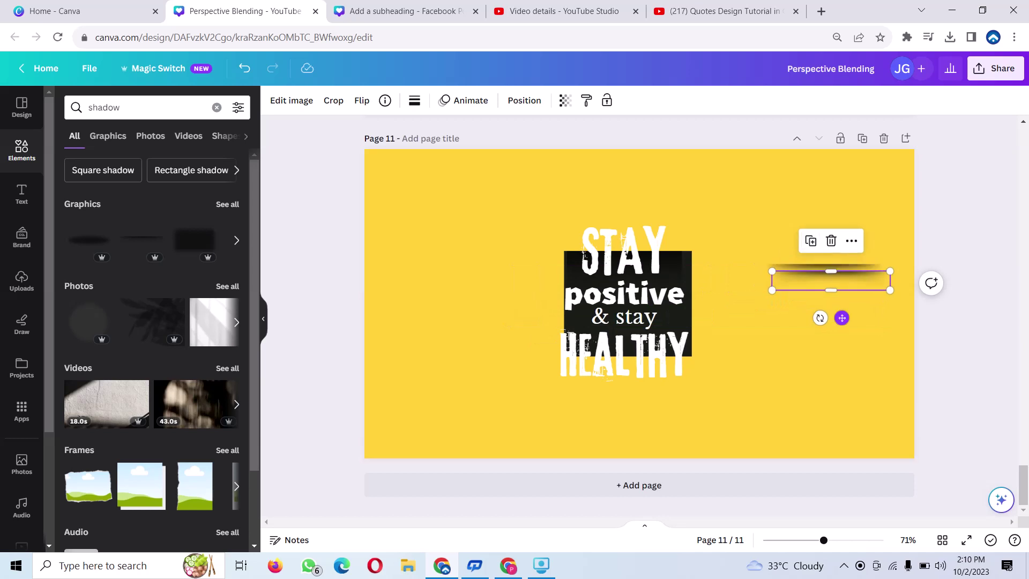
{"action": "left_click_drag", "start_coordinate": [842, 318], "coordinate": [636, 299]}
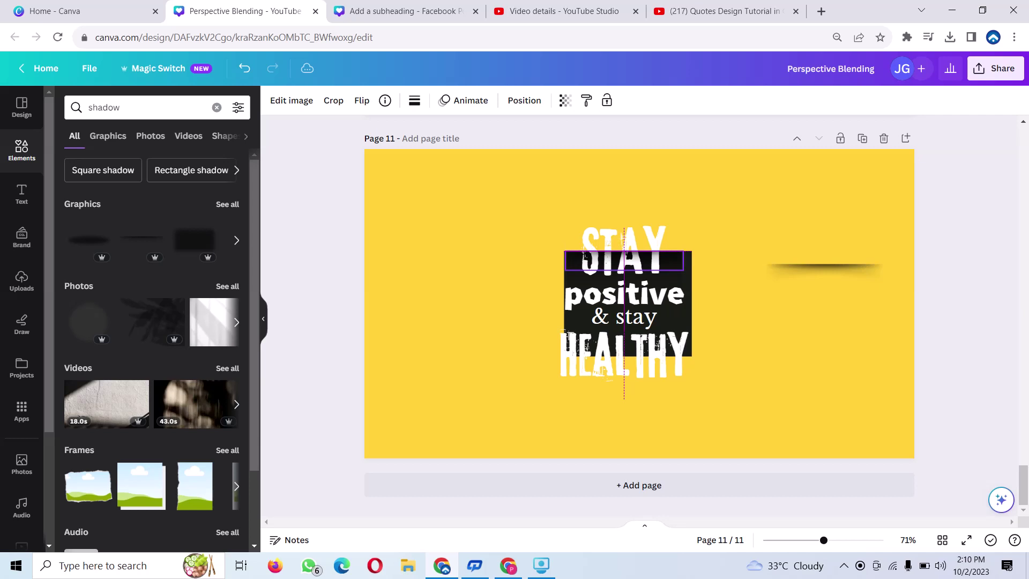
Fine-tune the STAY shadow strip and rotate the spare strip back to horizontal
{"action": "left_click_drag", "start_coordinate": [634, 298], "coordinate": [643, 302]}
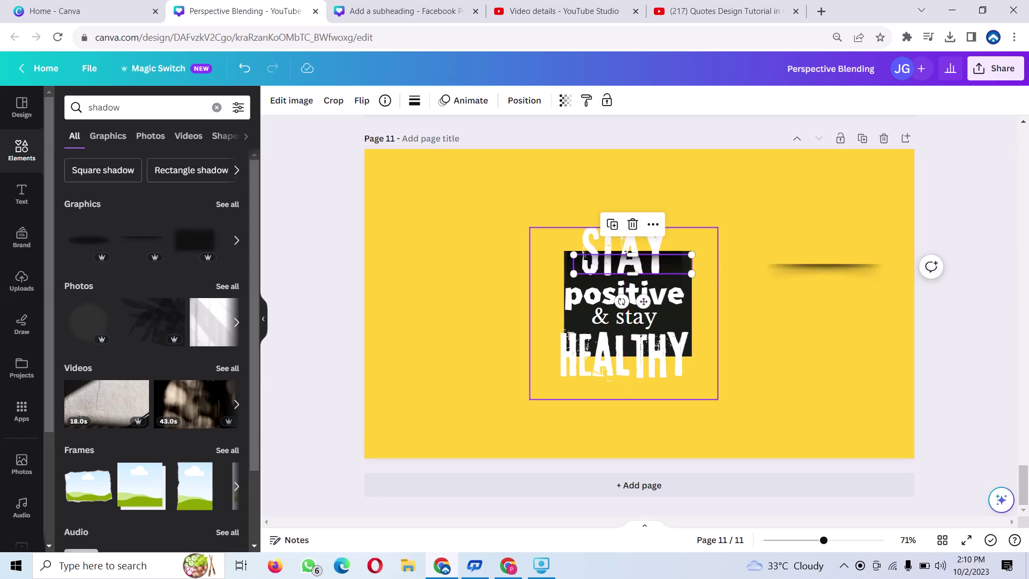
{"action": "left_click_drag", "start_coordinate": [643, 301], "coordinate": [643, 298]}
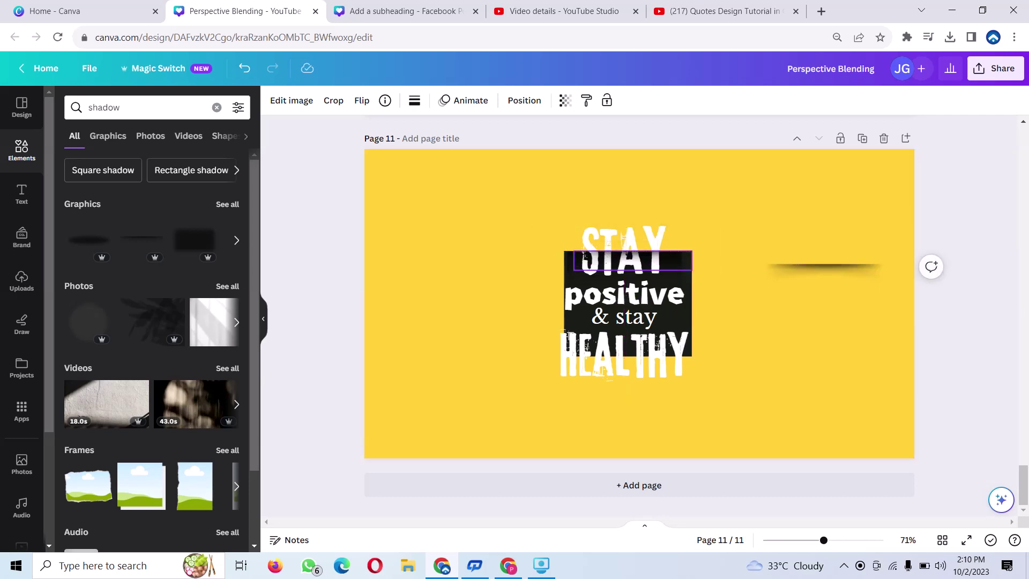
{"action": "left_click_drag", "start_coordinate": [835, 311], "coordinate": [835, 311]}
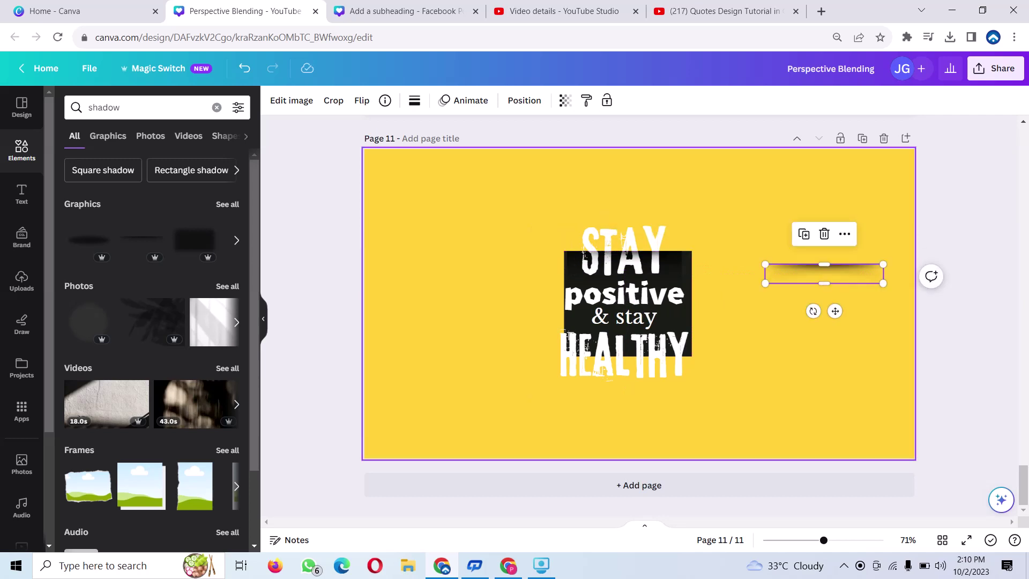
{"action": "left_click_drag", "start_coordinate": [813, 310], "coordinate": [825, 237]}
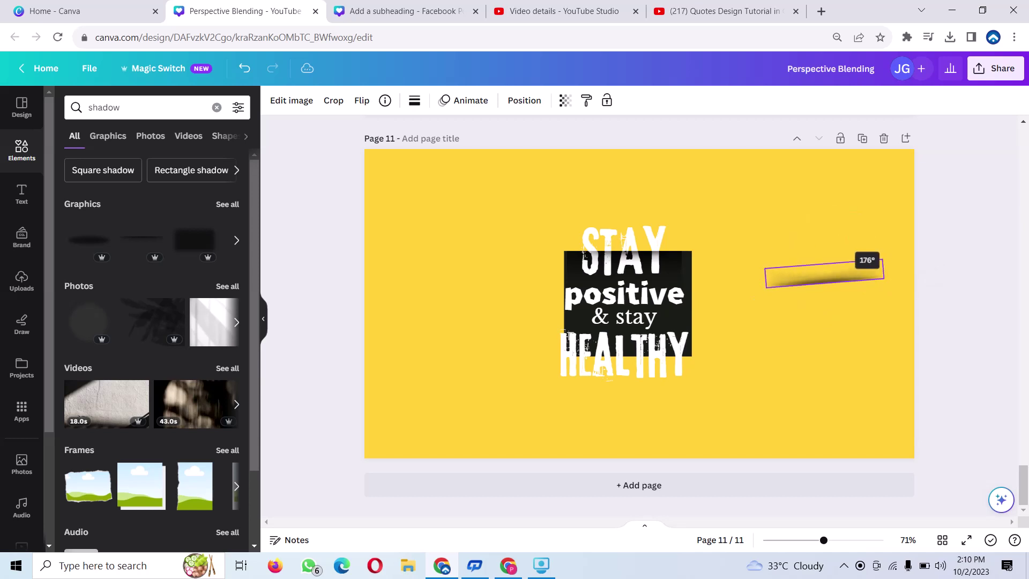
{"action": "left_click_drag", "start_coordinate": [824, 238], "coordinate": [825, 238]}
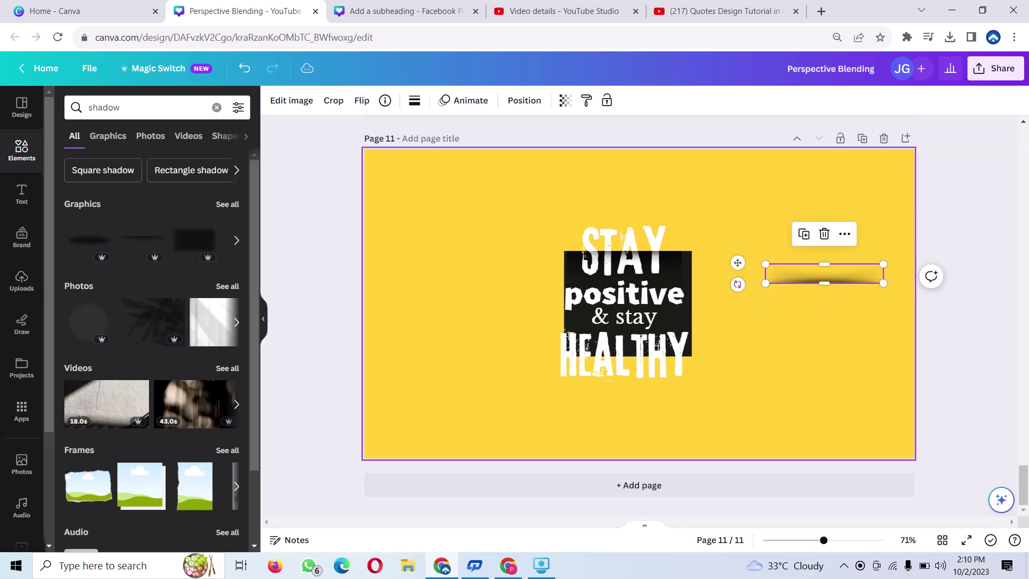
Move the spare shadow strip onto HEALTHY and widen it to about 300×49
{"action": "left_click_drag", "start_coordinate": [824, 273], "coordinate": [627, 346]}
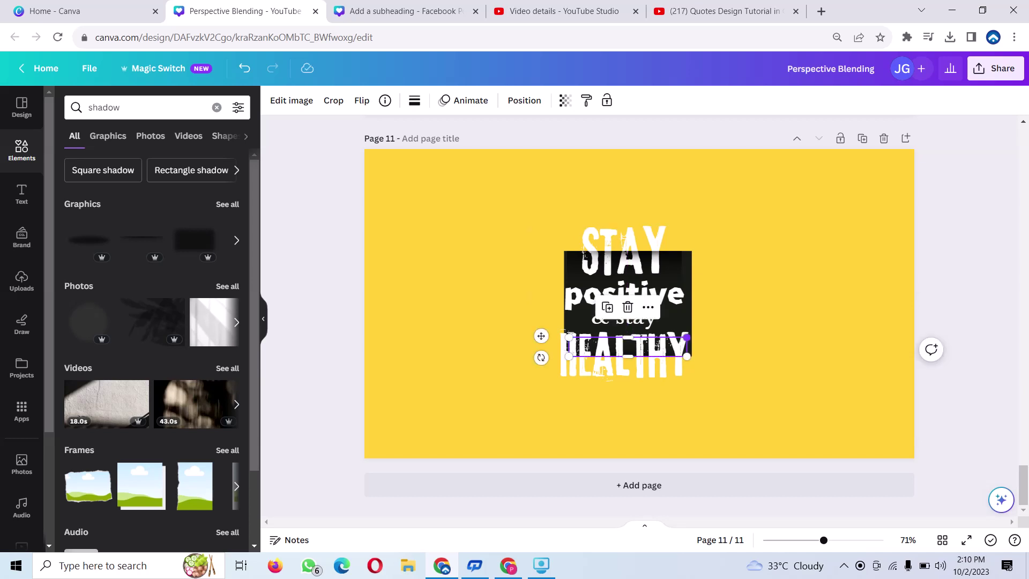
{"action": "left_click_drag", "start_coordinate": [686, 338], "coordinate": [698, 335]}
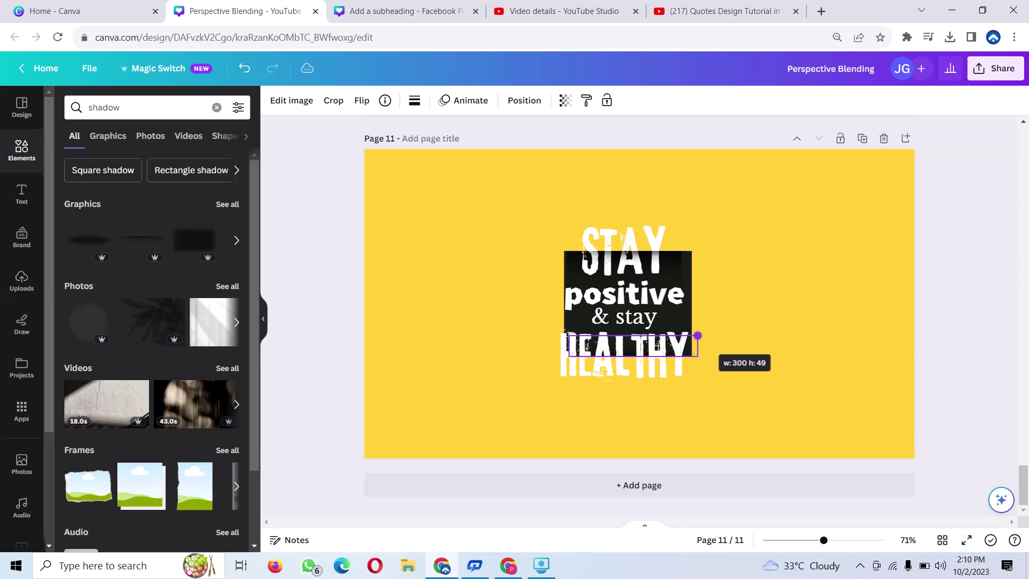
{"action": "left_click", "coordinate": [624, 294]}
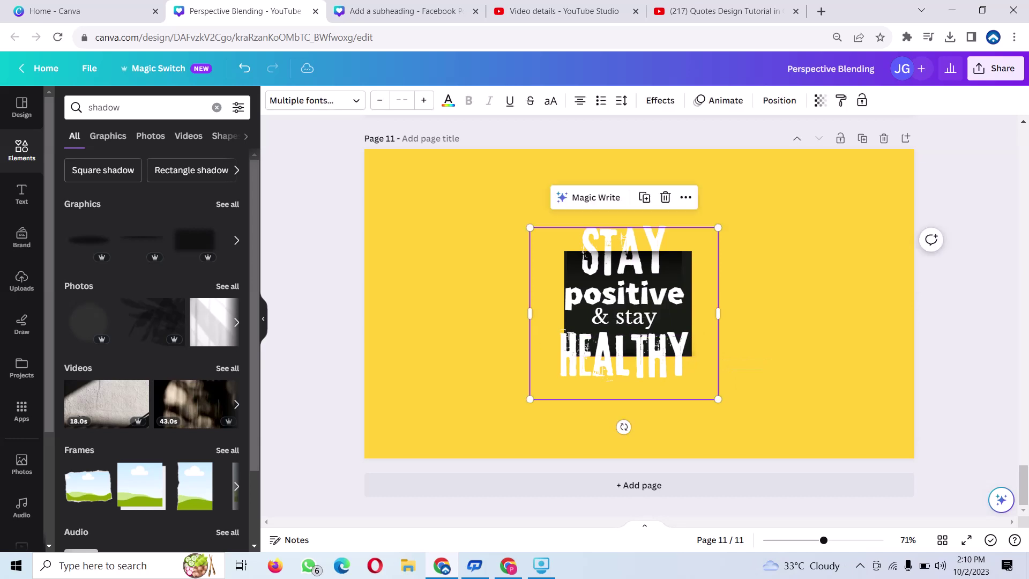
{"action": "left_click", "coordinate": [729, 408]}
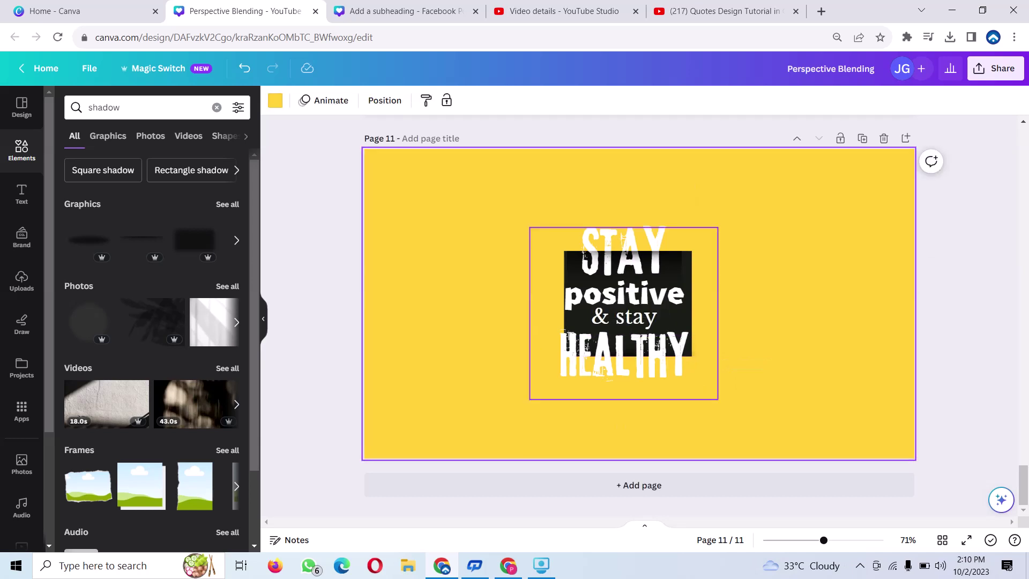
Duplicate the STAY shadow strip and rotate the copy 180° to lie upside-down
{"action": "left_click", "coordinate": [632, 260]}
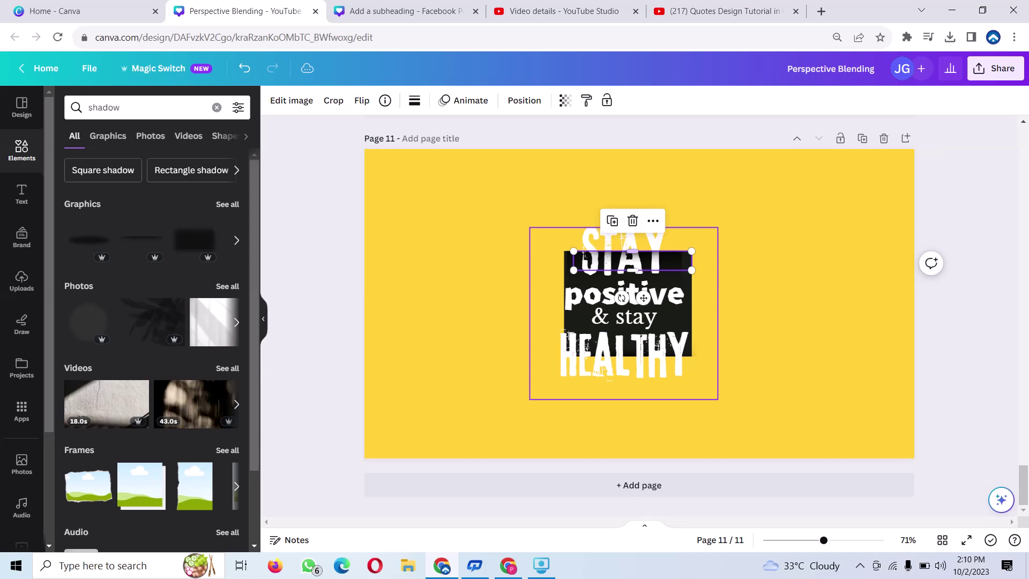
{"action": "left_click", "coordinate": [612, 220]}
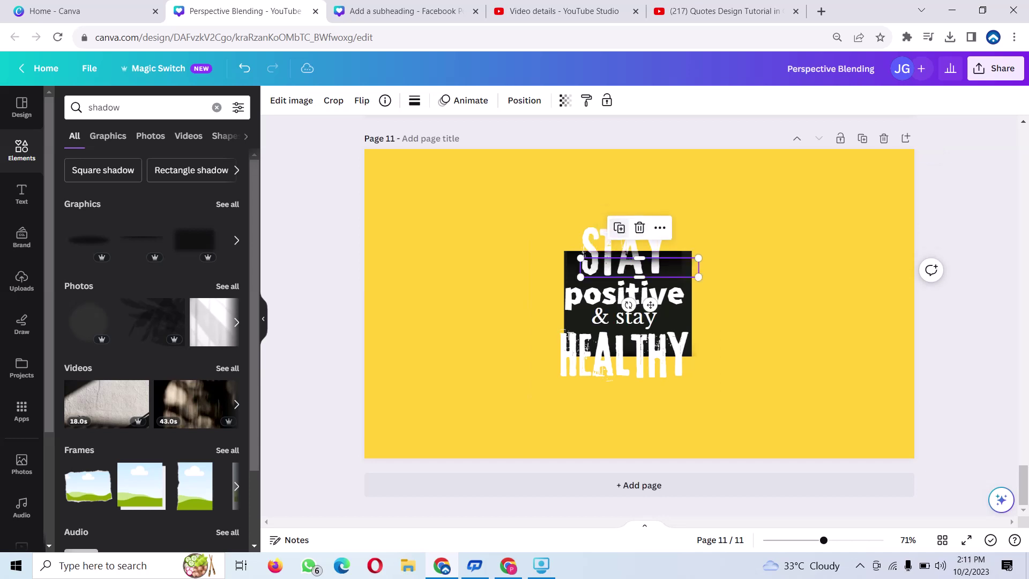
{"action": "left_click_drag", "start_coordinate": [629, 305], "coordinate": [708, 242]}
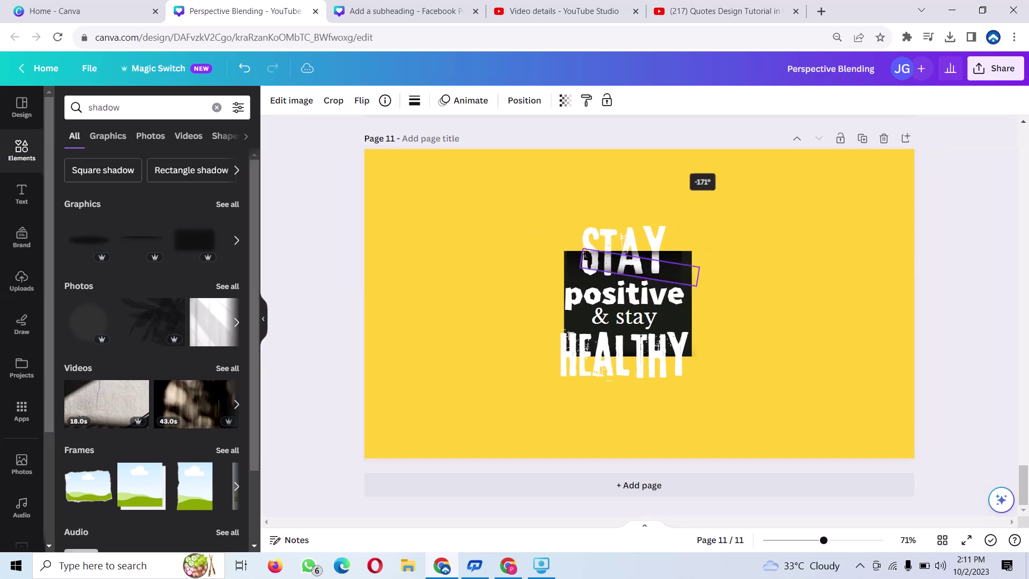
{"action": "left_click_drag", "start_coordinate": [709, 243], "coordinate": [665, 186]}
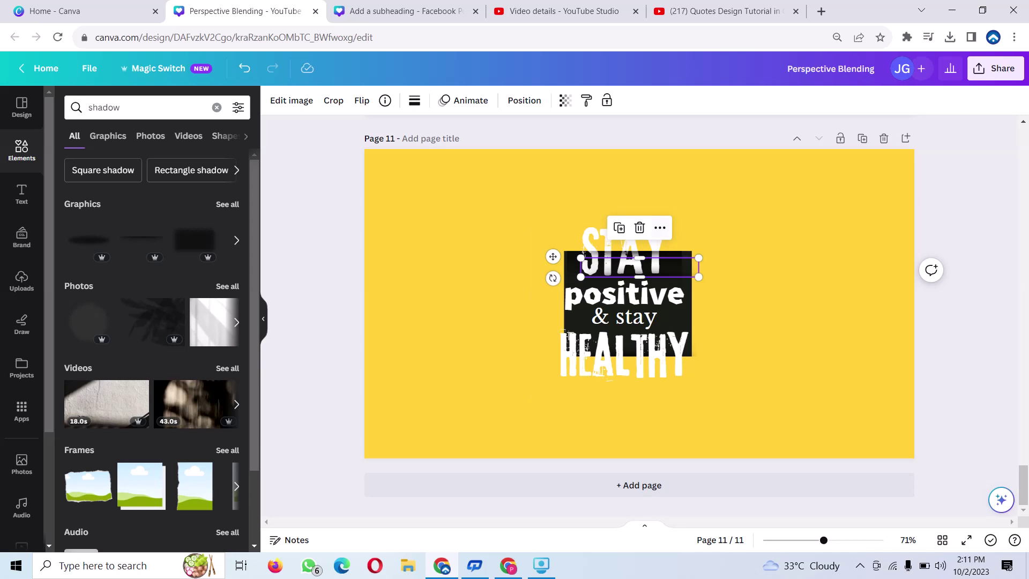
Move the flipped copy onto HEALTHY and resize it to about 300×49
{"action": "mouse_move", "coordinate": [639, 267]}
{"action": "left_mouse_down"}
{"action": "mouse_move", "coordinate": [633, 335]}
{"action": "mouse_move", "coordinate": [613, 345]}
{"action": "left_mouse_up"}
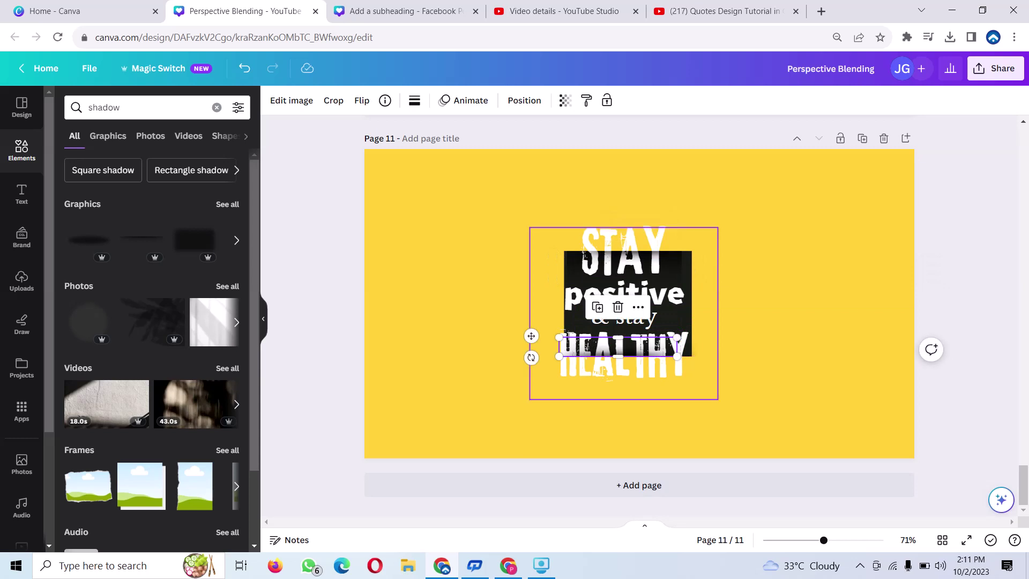
{"action": "left_click_drag", "start_coordinate": [677, 337], "coordinate": [697, 333]}
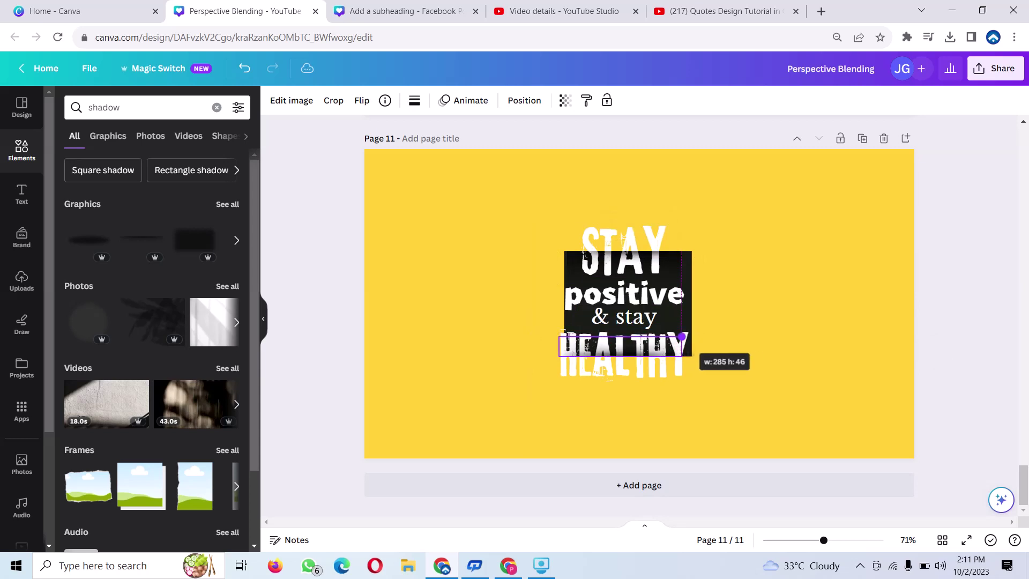
{"action": "left_click_drag", "start_coordinate": [698, 333], "coordinate": [687, 336]}
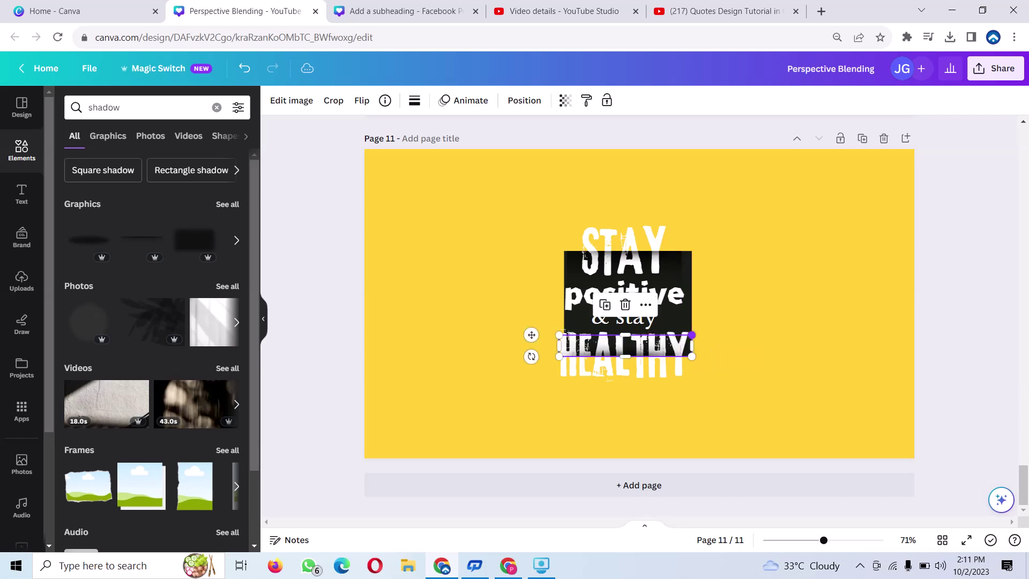